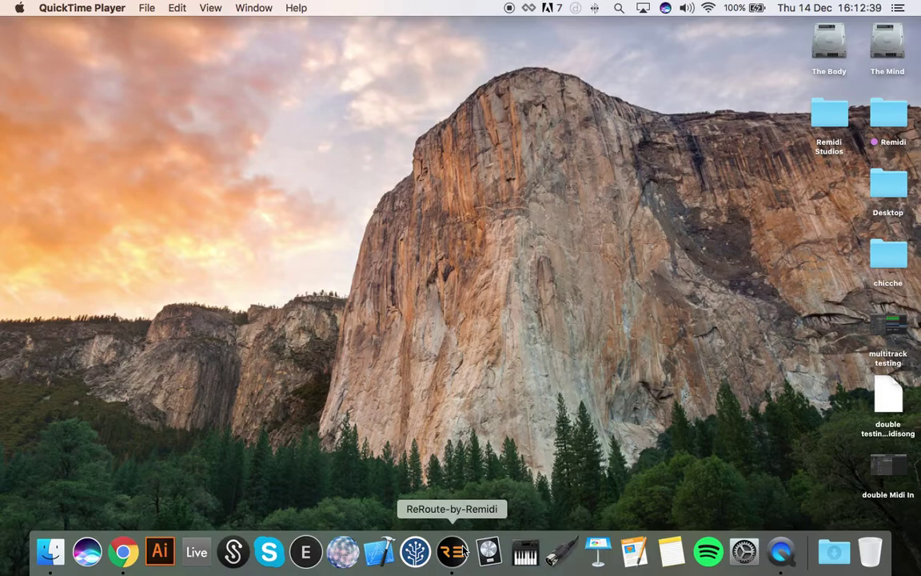
{"action": "left_click", "coordinate": [452, 551]}
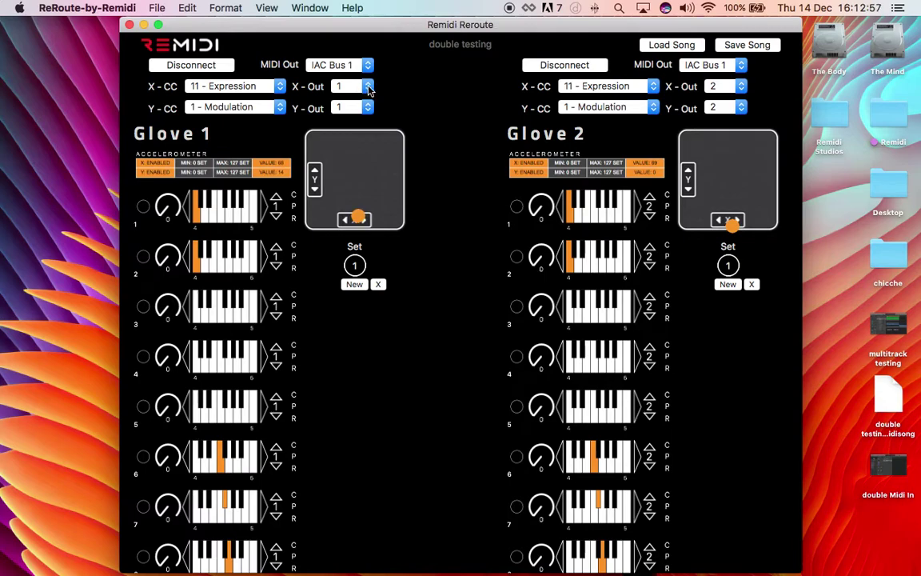
{"action": "left_click", "coordinate": [368, 90]}
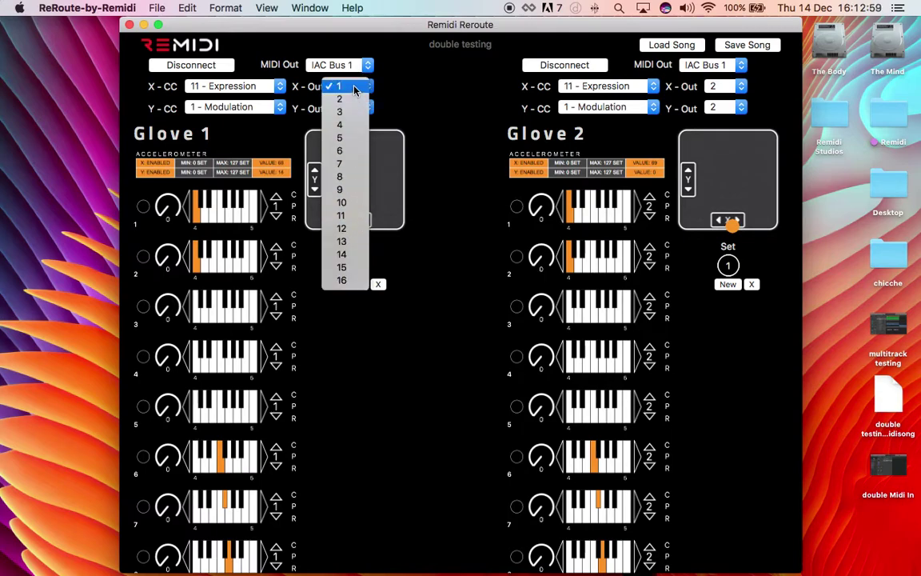
{"action": "left_click", "coordinate": [353, 87]}
{"action": "left_click", "coordinate": [361, 108]}
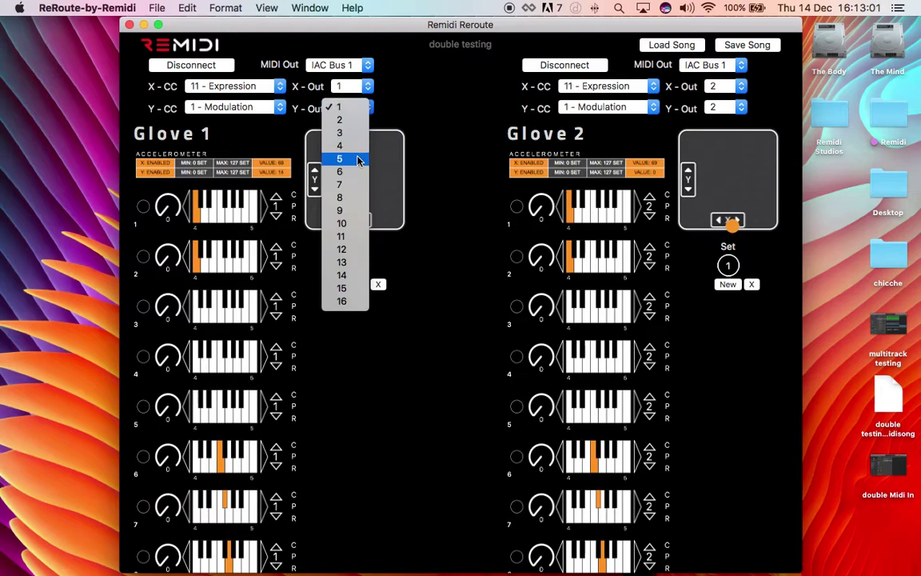
{"action": "left_click", "coordinate": [357, 108]}
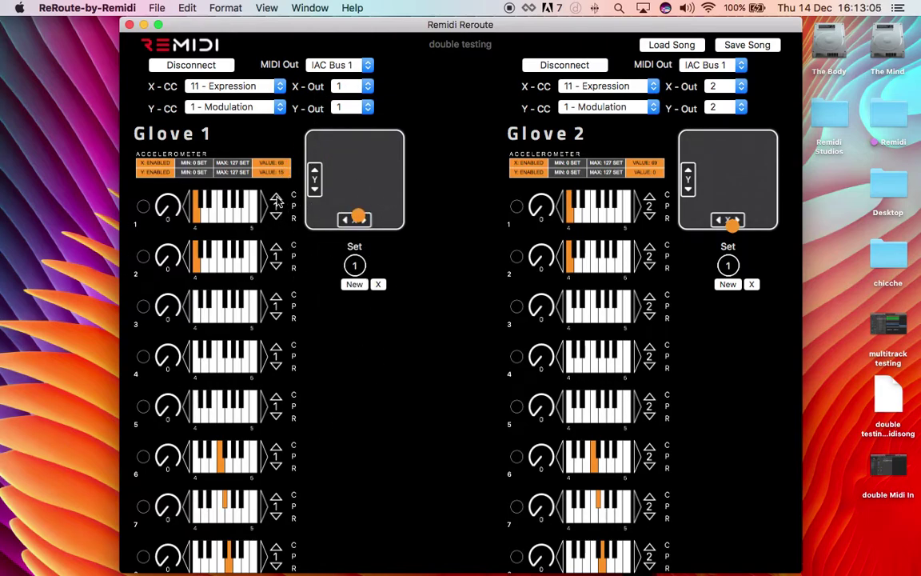
{"action": "left_click", "coordinate": [332, 86]}
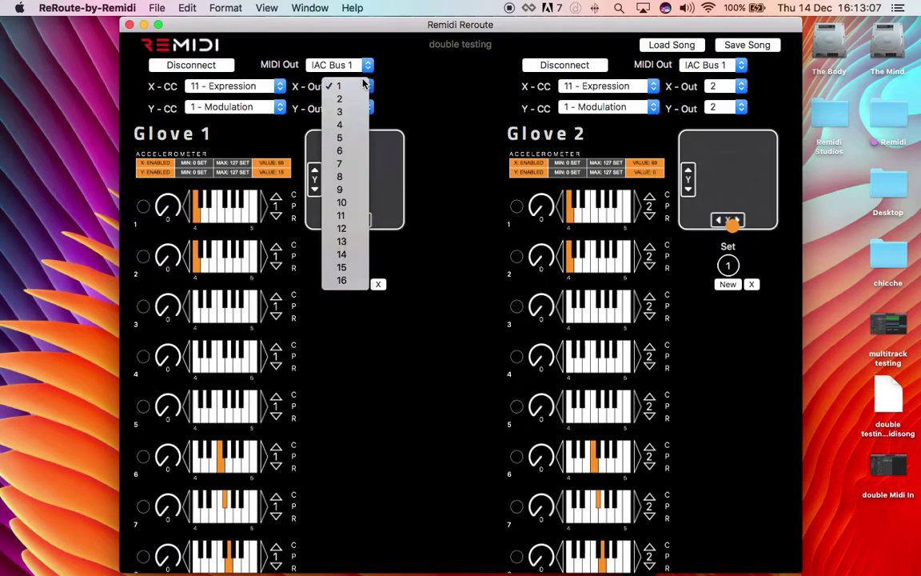
{"action": "left_click", "coordinate": [361, 86]}
{"action": "left_click", "coordinate": [357, 108]}
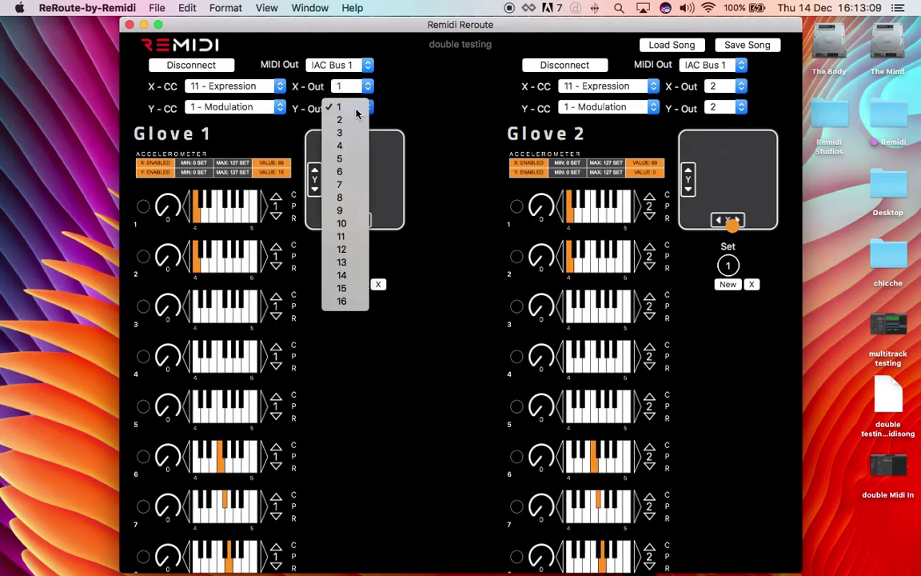
{"action": "left_click", "coordinate": [357, 109]}
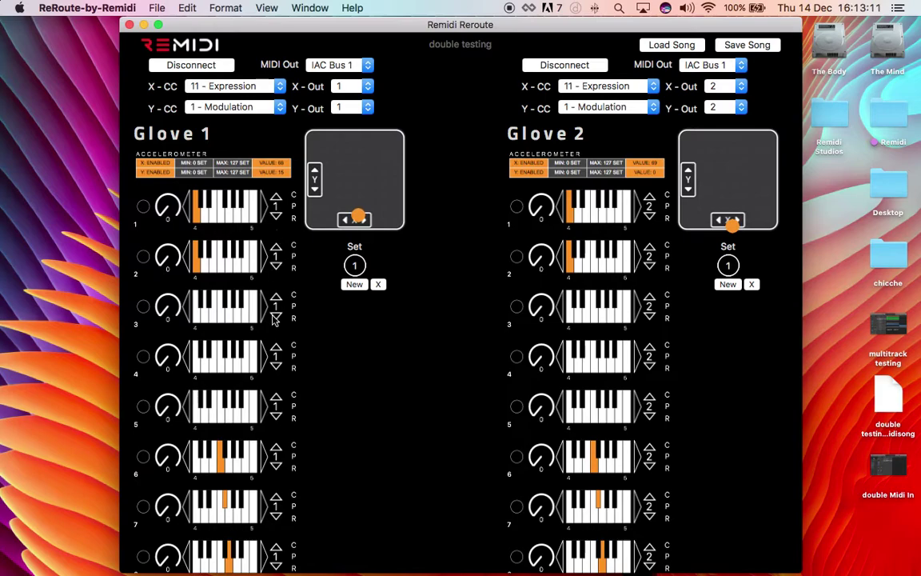
{"action": "left_click", "coordinate": [276, 197]}
{"action": "left_click", "coordinate": [276, 214]}
{"action": "left_click", "coordinate": [741, 89]}
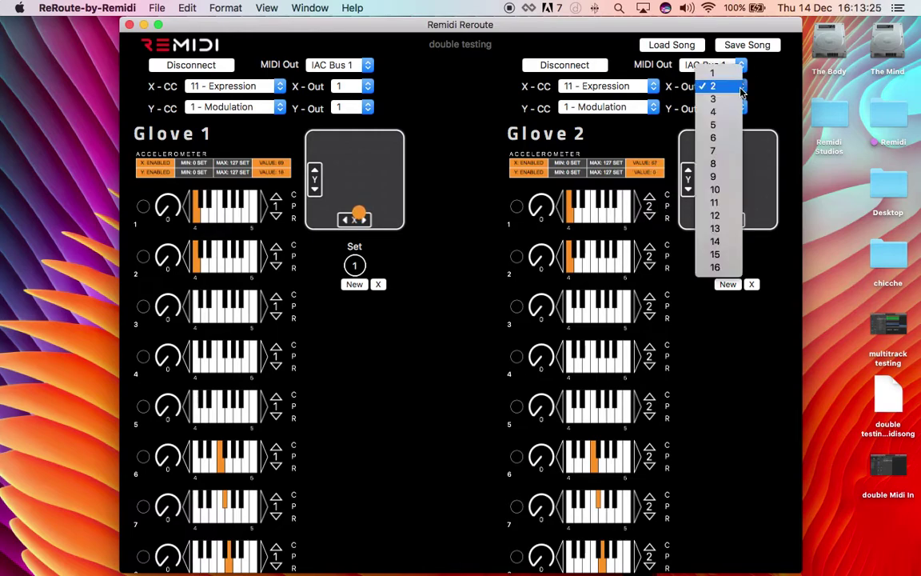
{"action": "left_click", "coordinate": [741, 88]}
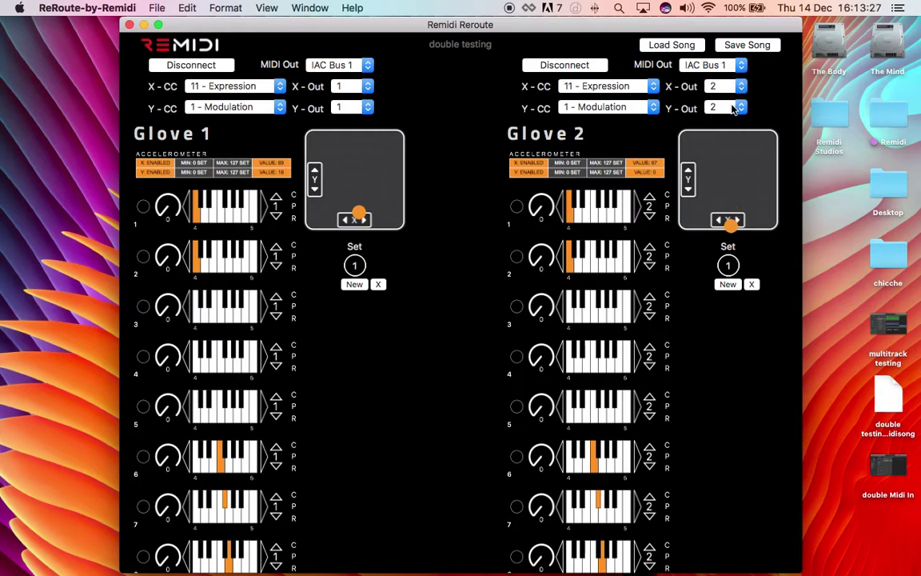
{"action": "left_click", "coordinate": [741, 107]}
{"action": "left_click", "coordinate": [678, 227]}
- Hide ReRoute and launch Logic Pro X from the Dock
{"action": "key", "text": "super+q"}
{"action": "mouse_move", "coordinate": [488, 559]}
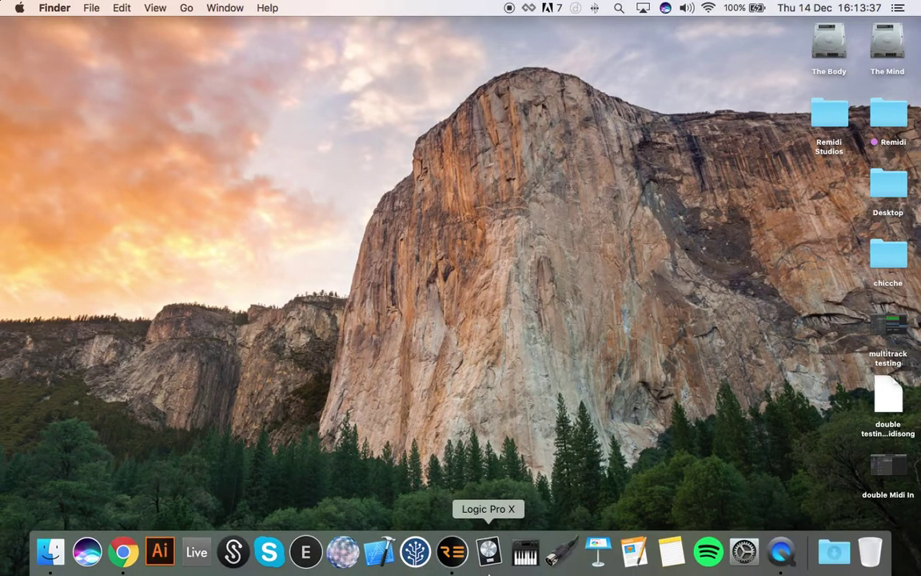
{"action": "left_click", "coordinate": [486, 552]}
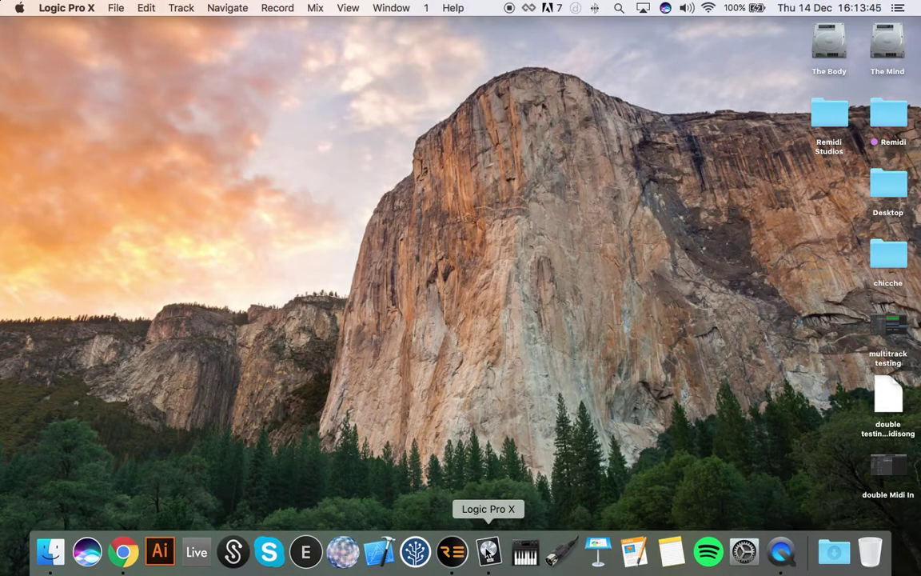
- Create a new project with 2 Classic Electric Piano software instrument tracks
{"action": "left_click", "coordinate": [119, 7]}
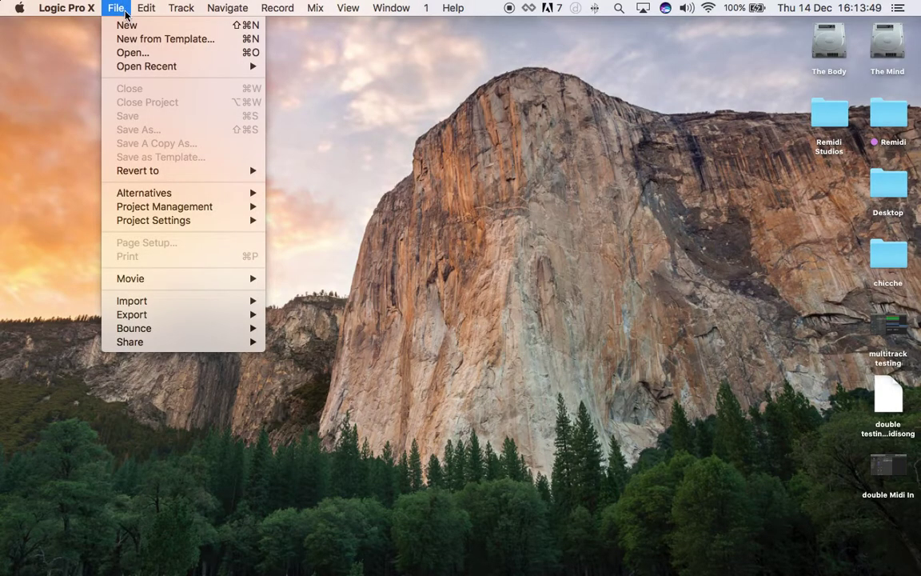
{"action": "left_click", "coordinate": [127, 28]}
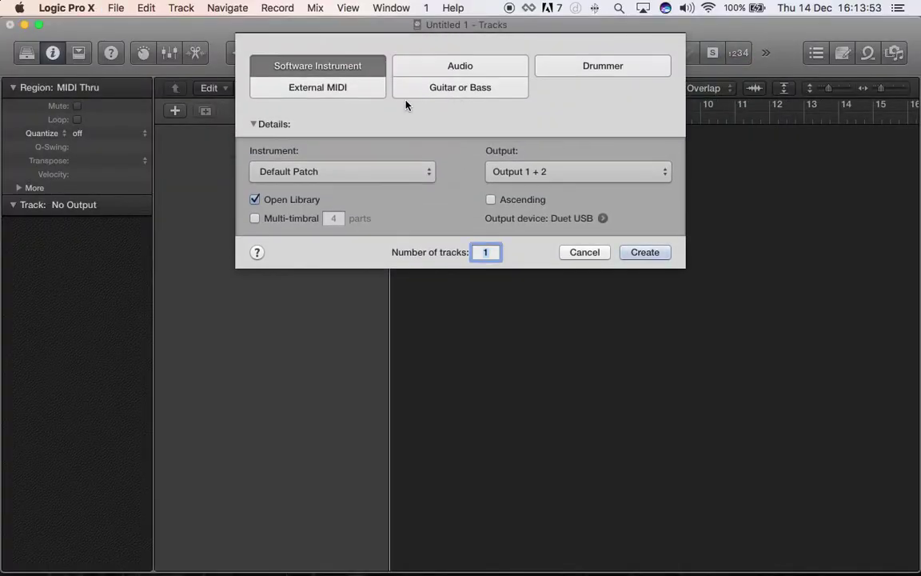
{"action": "type", "text": "2"}
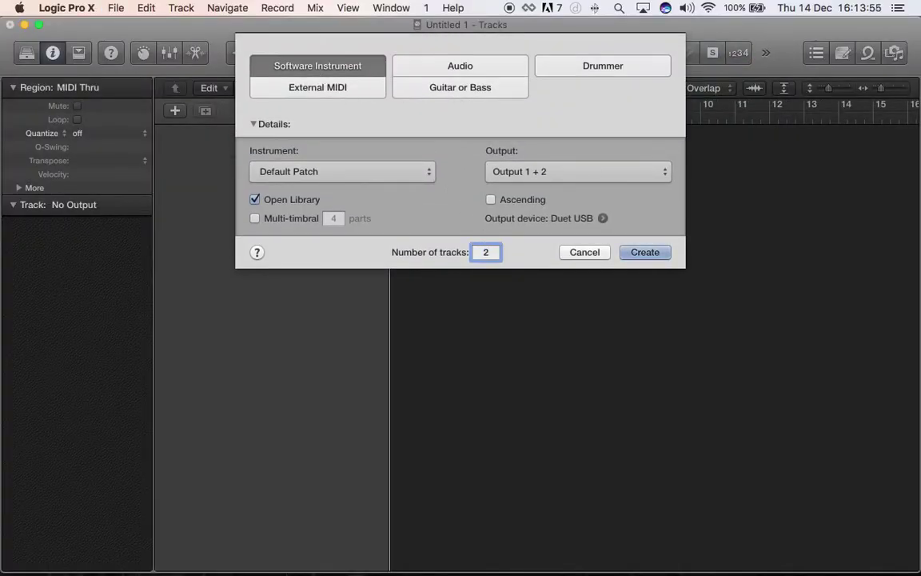
{"action": "key", "text": "Return"}
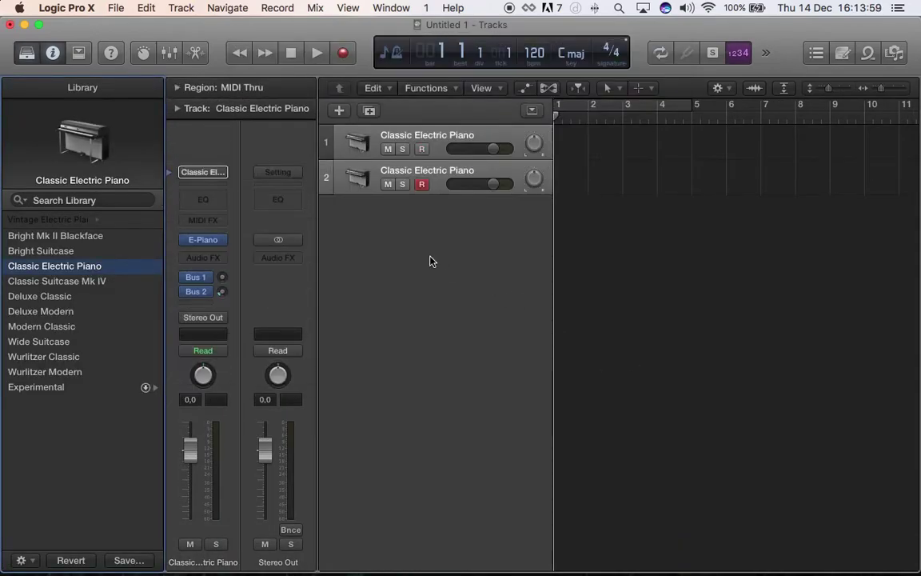
- Open the MIDI Environment window and set its Layer to Click & Ports
{"action": "left_click", "coordinate": [391, 7]}
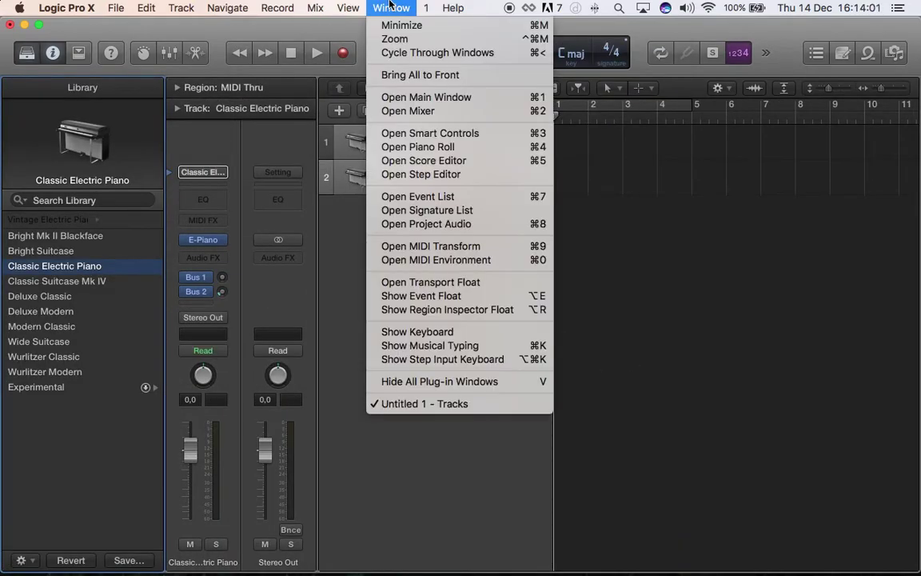
{"action": "left_click", "coordinate": [414, 262]}
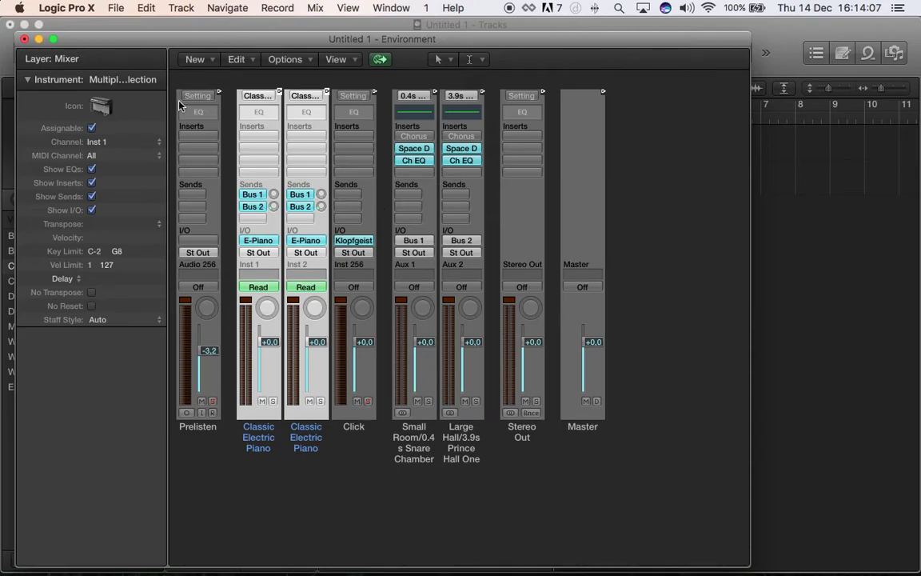
{"action": "left_click", "coordinate": [146, 60]}
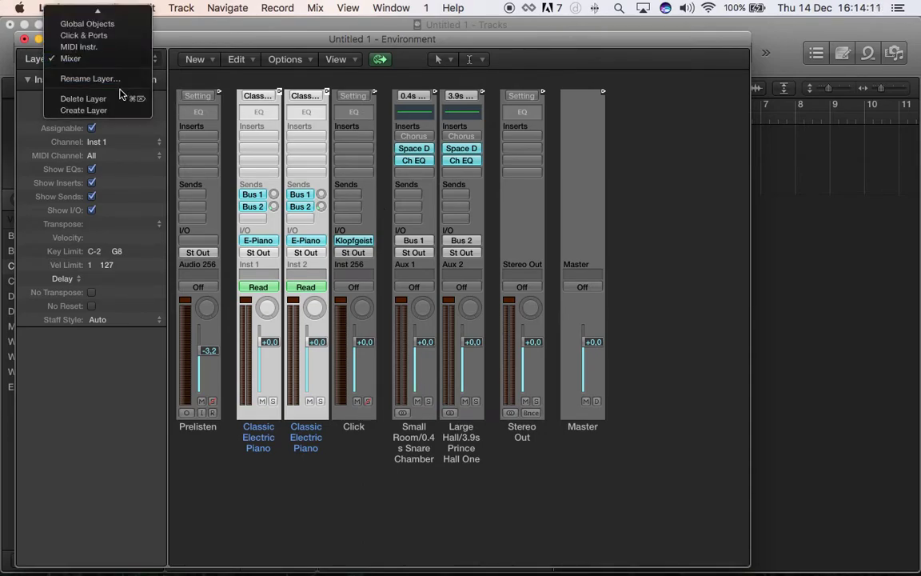
{"action": "left_click", "coordinate": [102, 37]}
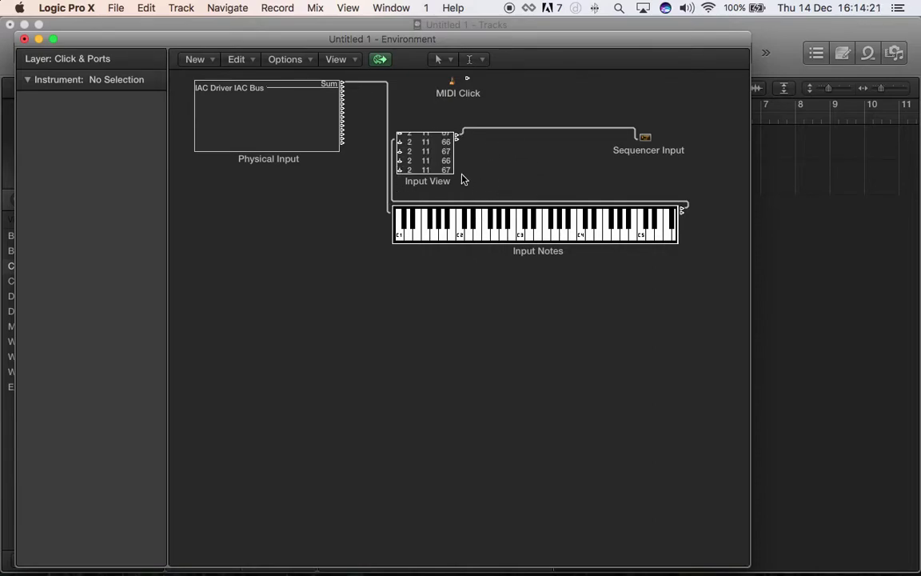
- Delete Input Notes and Input View, then move Sequencer Input down and MIDI Click right
{"action": "left_click", "coordinate": [550, 252]}
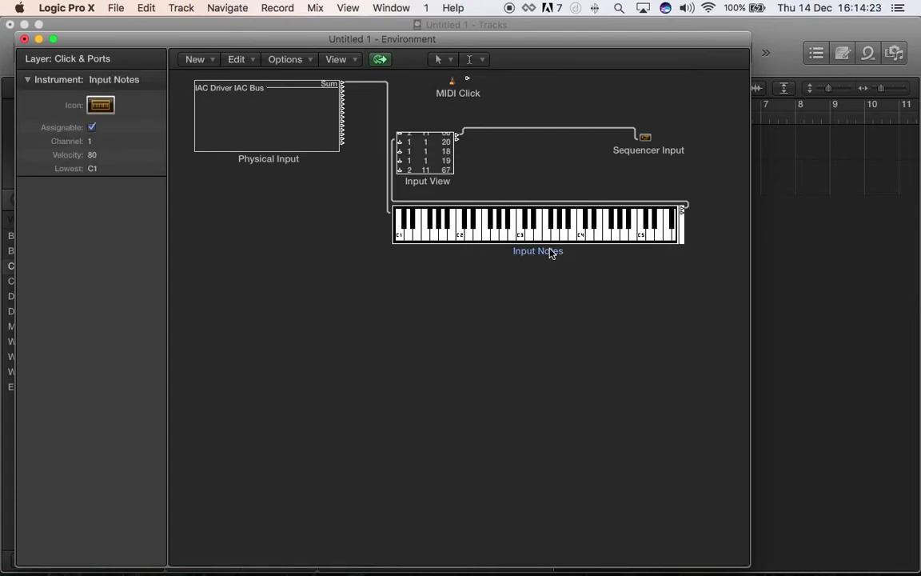
{"action": "key", "text": "Delete"}
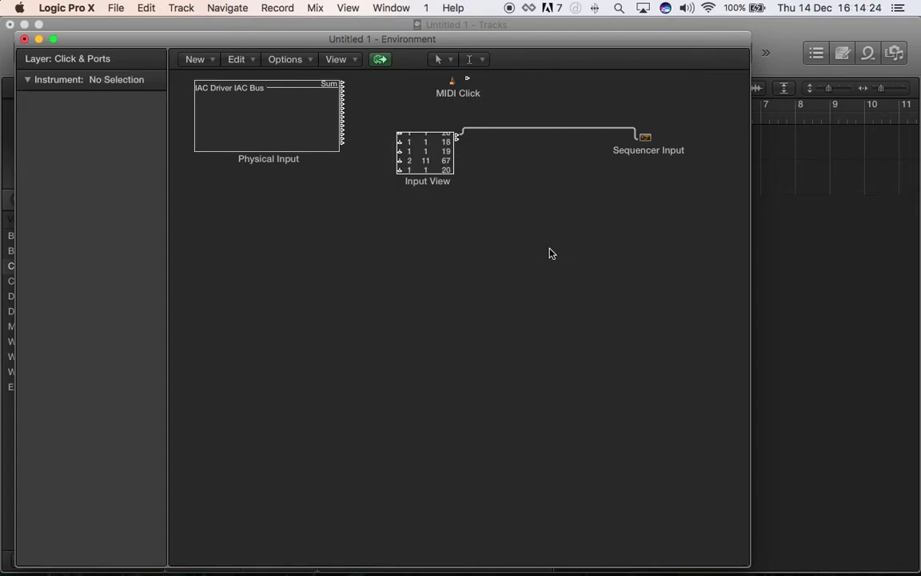
{"action": "left_click", "coordinate": [442, 184]}
{"action": "key", "text": "Delete"}
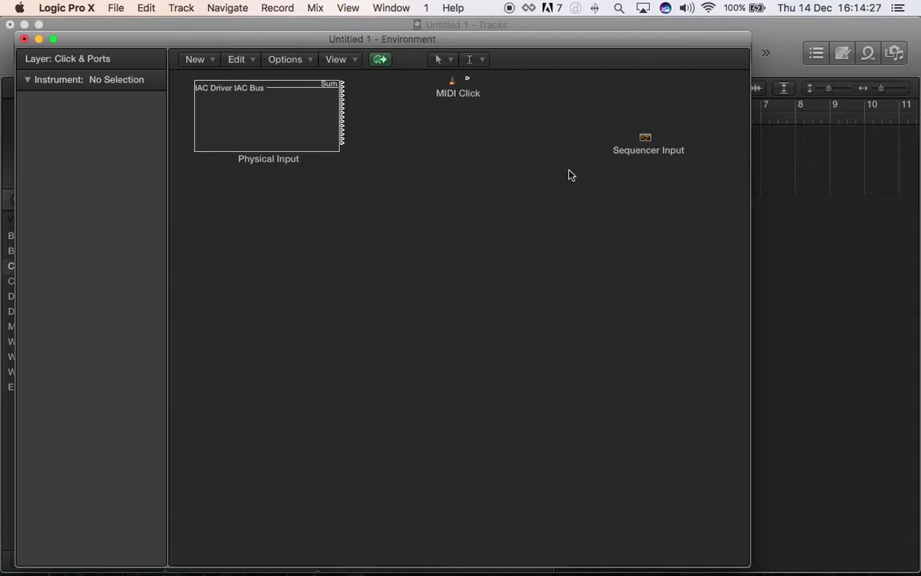
{"action": "left_click_drag", "start_coordinate": [647, 140], "coordinate": [662, 283]}
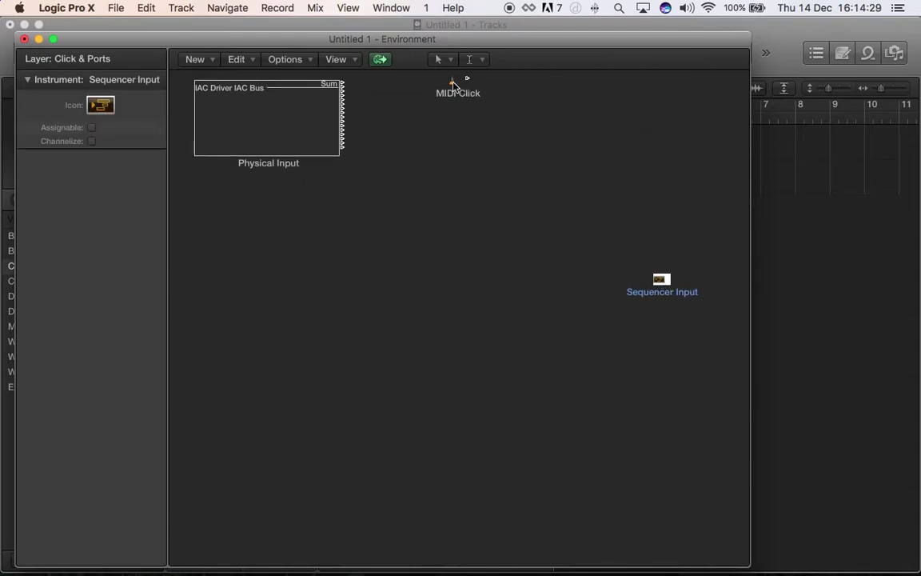
{"action": "left_click_drag", "start_coordinate": [452, 84], "coordinate": [589, 100]}
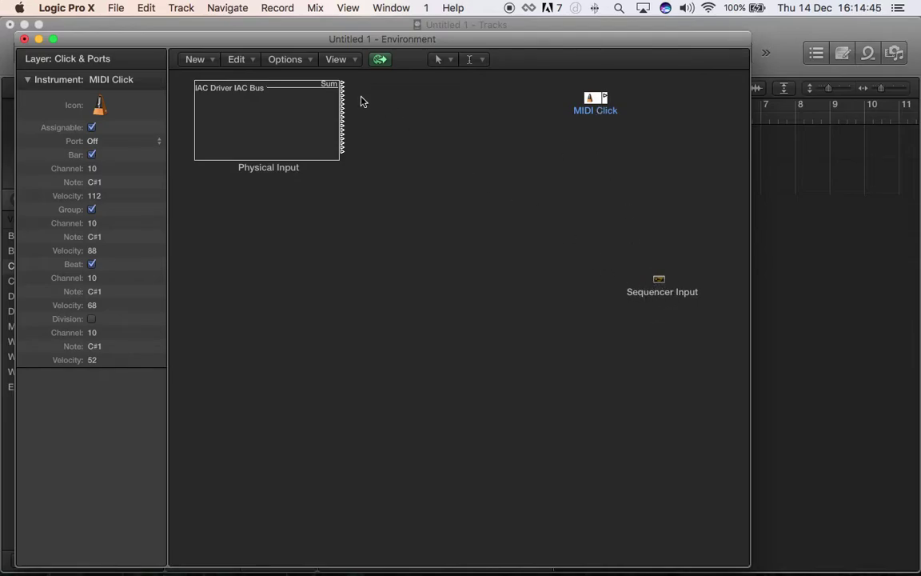
- Add two Transformer objects, one right of Physical Input and one below it
{"action": "left_click", "coordinate": [211, 63]}
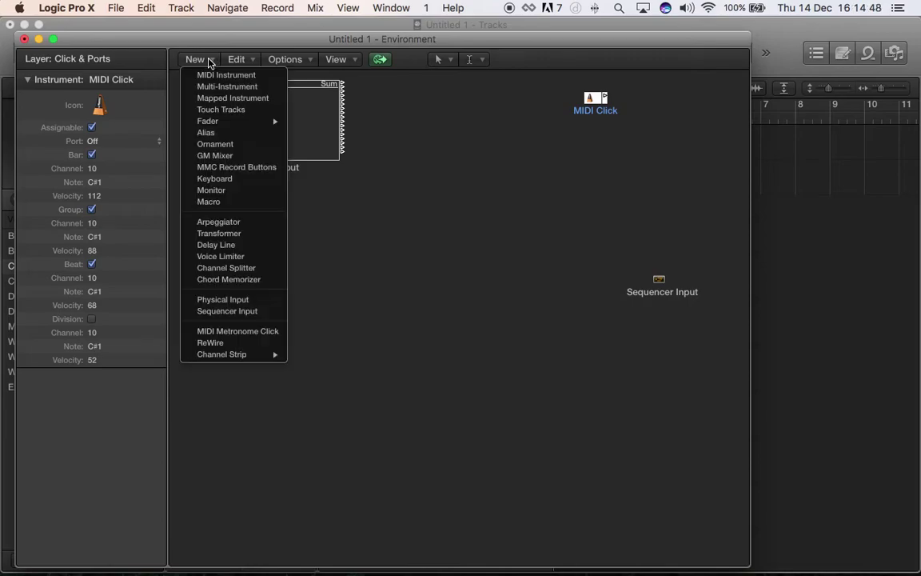
{"action": "left_click", "coordinate": [242, 234]}
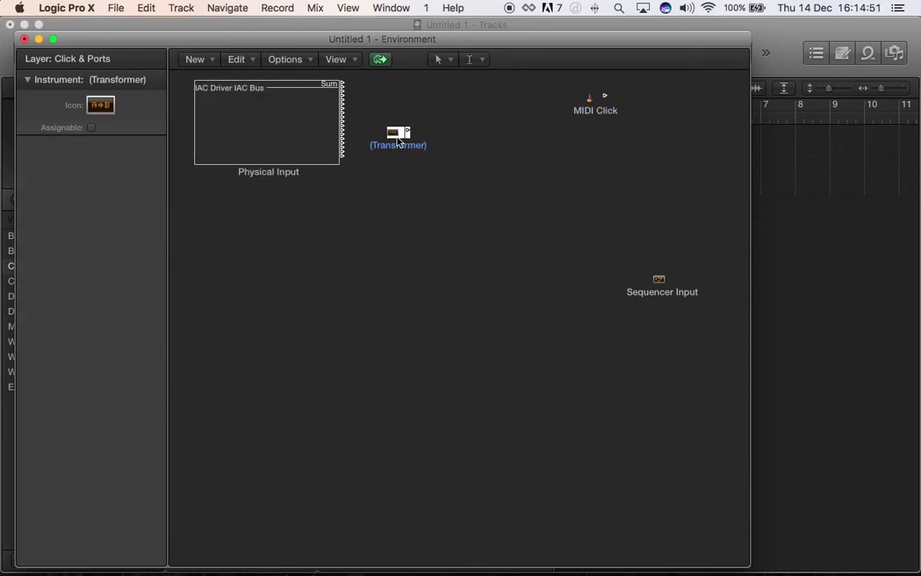
{"action": "left_click_drag", "start_coordinate": [398, 142], "coordinate": [453, 154]}
{"action": "left_click", "coordinate": [205, 62]}
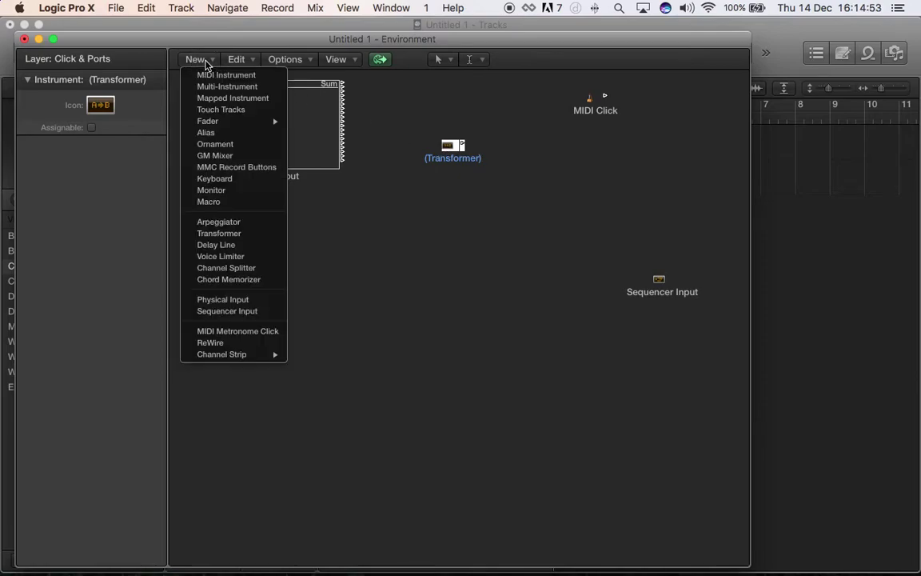
{"action": "key", "text": "Escape"}
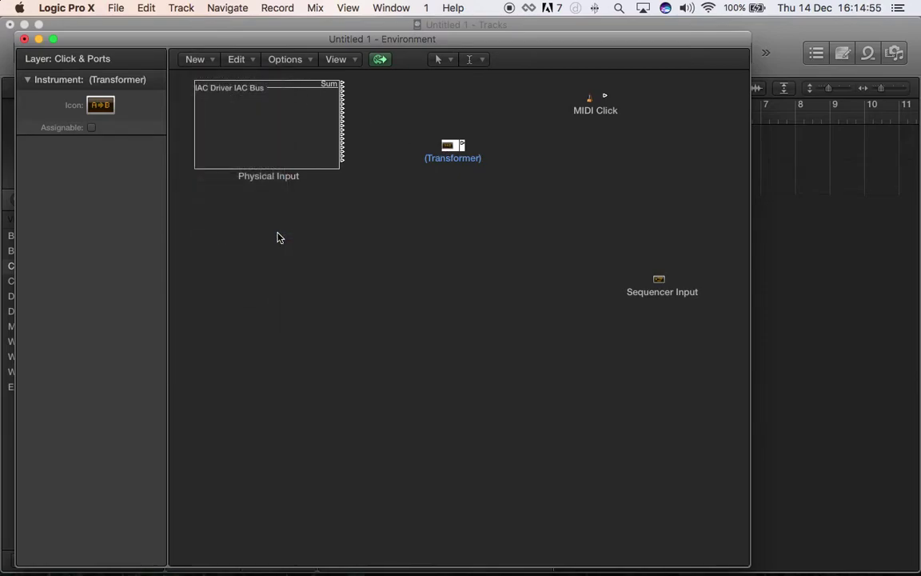
{"action": "left_click_drag", "start_coordinate": [355, 128], "coordinate": [479, 256]}
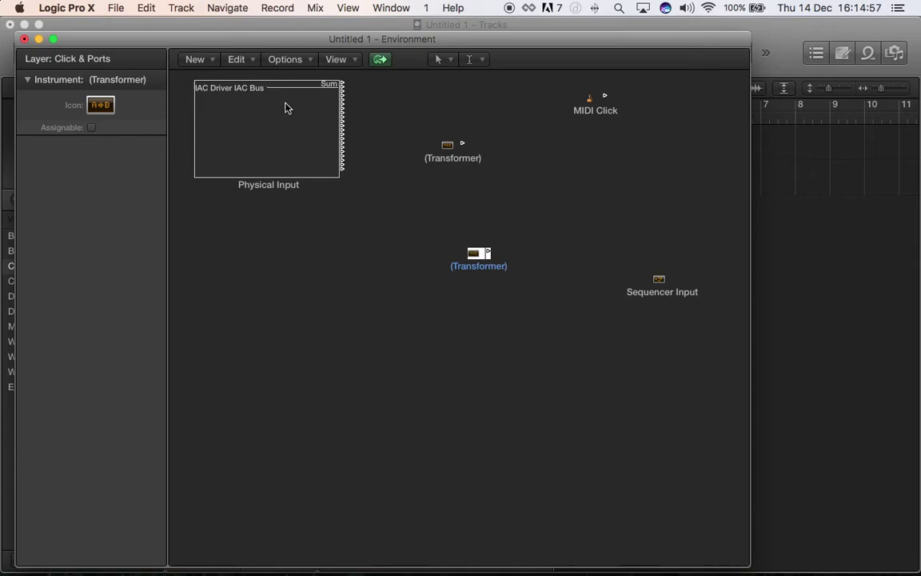
- Cable Physical Input's Sum outlet into both Transformers, each feeding Sequencer Input
{"action": "left_click", "coordinate": [212, 61]}
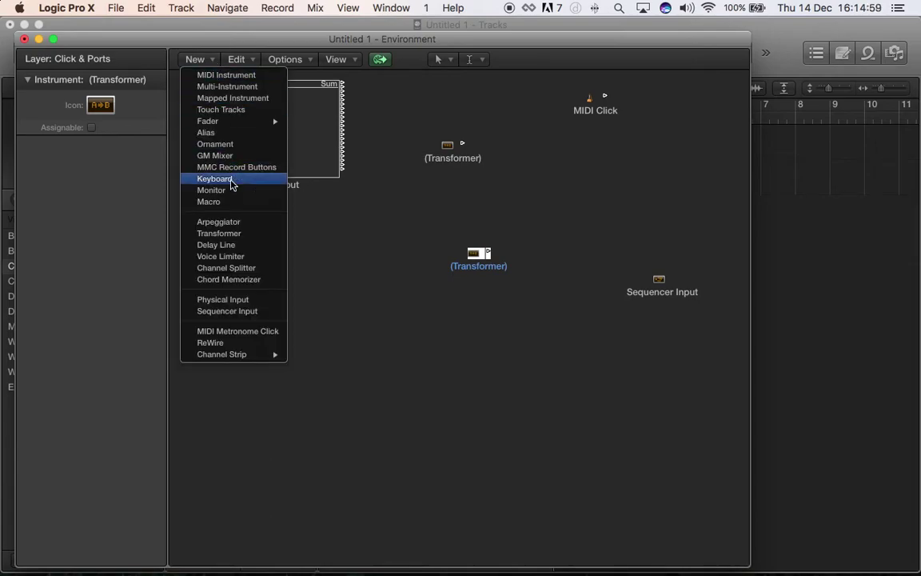
{"action": "key", "text": "Escape"}
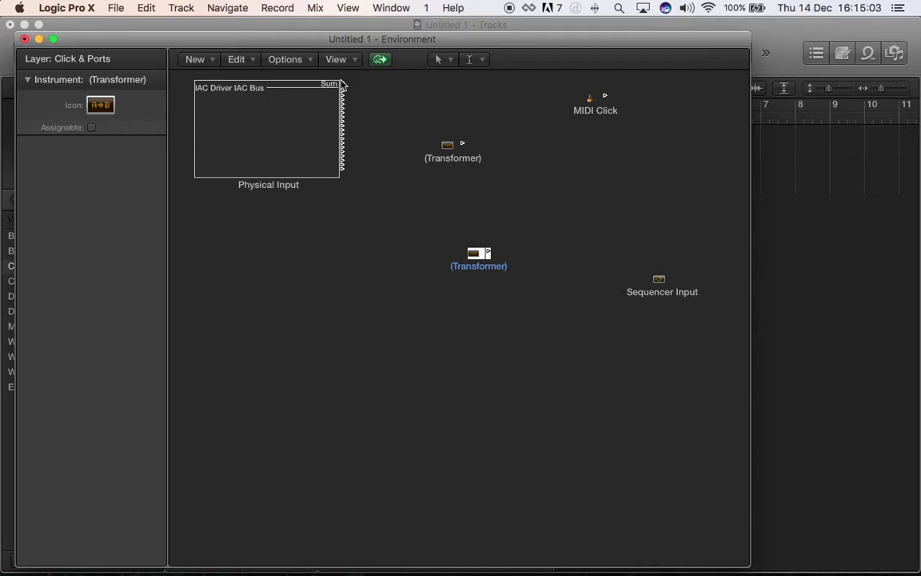
{"action": "left_click_drag", "start_coordinate": [341, 83], "coordinate": [658, 278]}
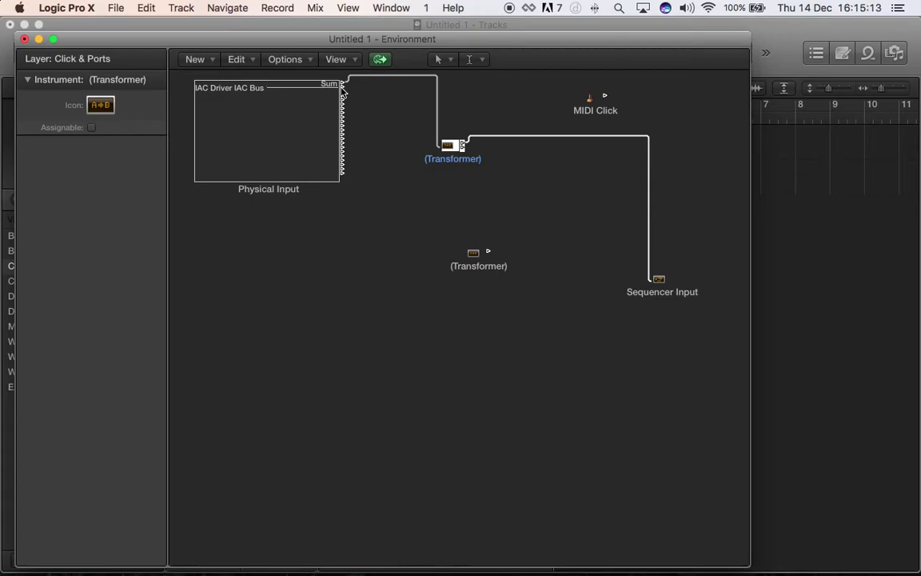
{"action": "left_click_drag", "start_coordinate": [342, 84], "coordinate": [659, 279]}
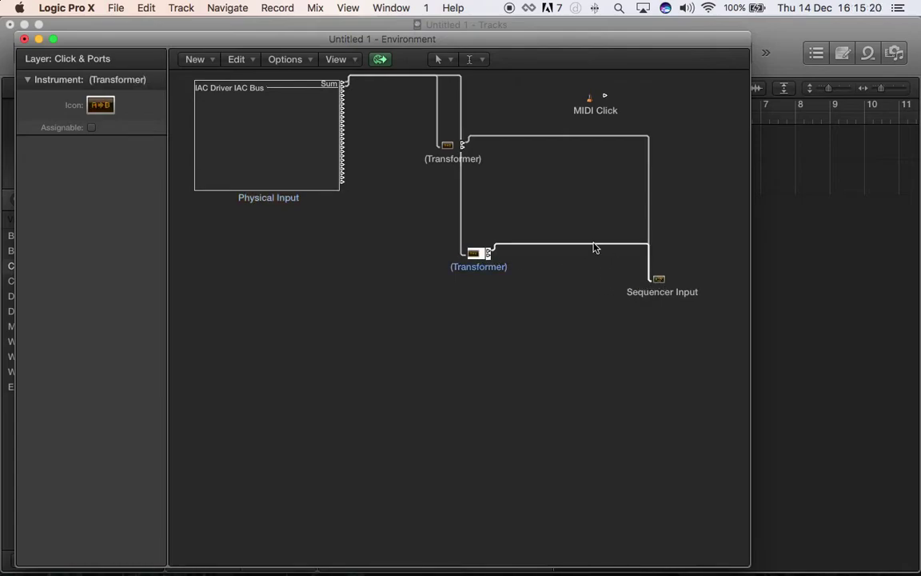
- Set the upper Transformer's Channel condition to = 1 and its Channel operation to Fix 1
{"action": "double_click", "coordinate": [449, 147]}
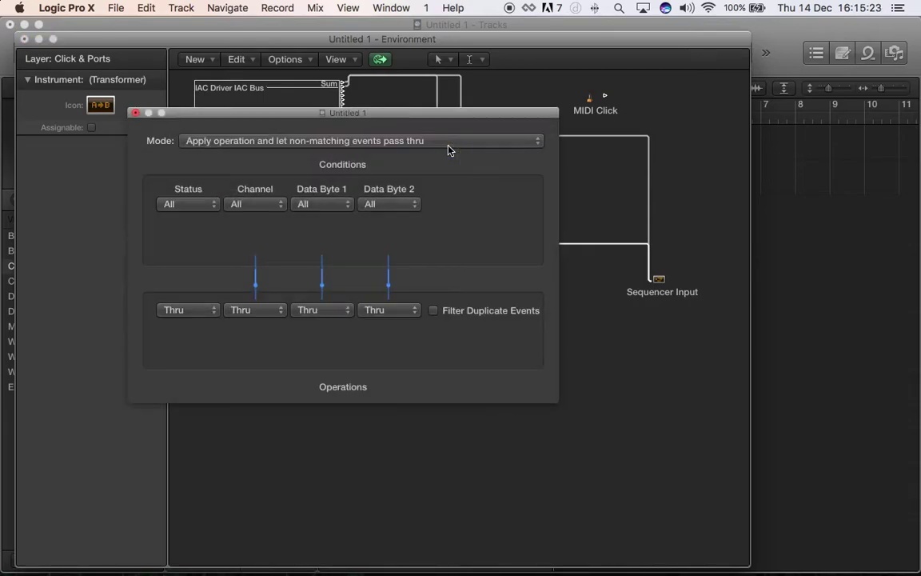
{"action": "left_click", "coordinate": [273, 208]}
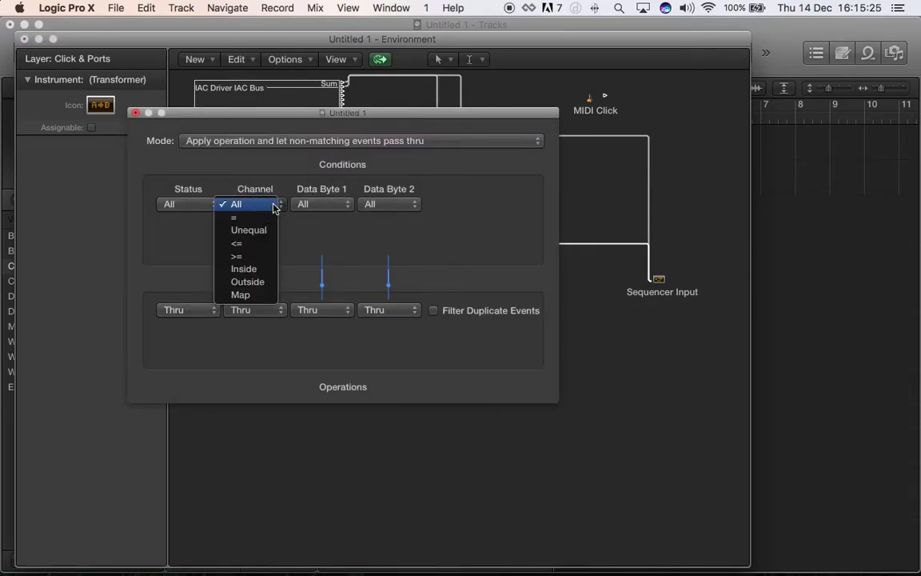
{"action": "left_click", "coordinate": [310, 240]}
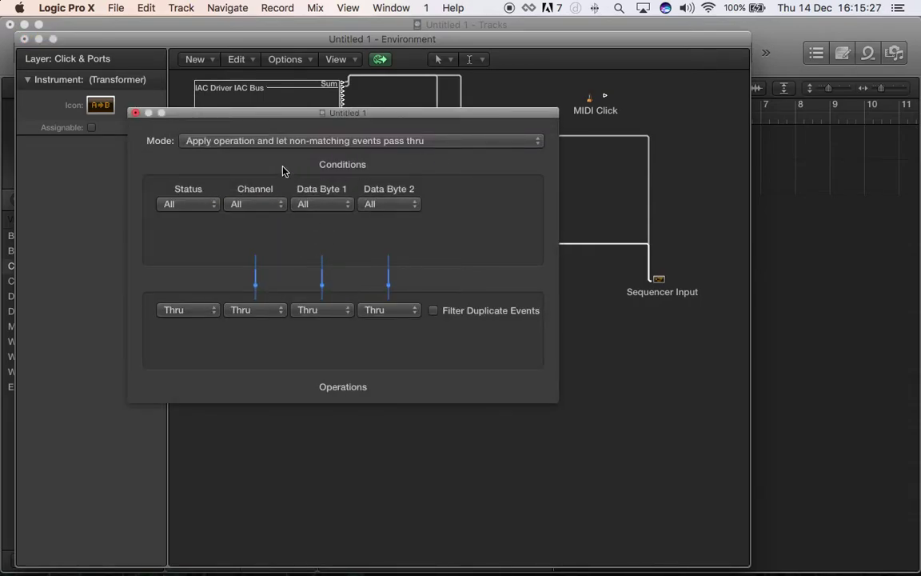
{"action": "left_click", "coordinate": [279, 206]}
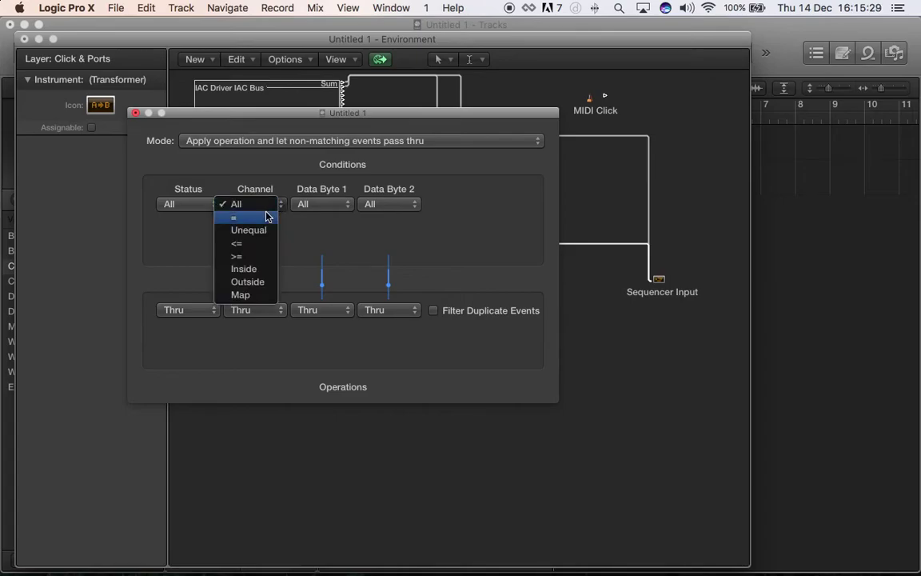
{"action": "left_click", "coordinate": [266, 217]}
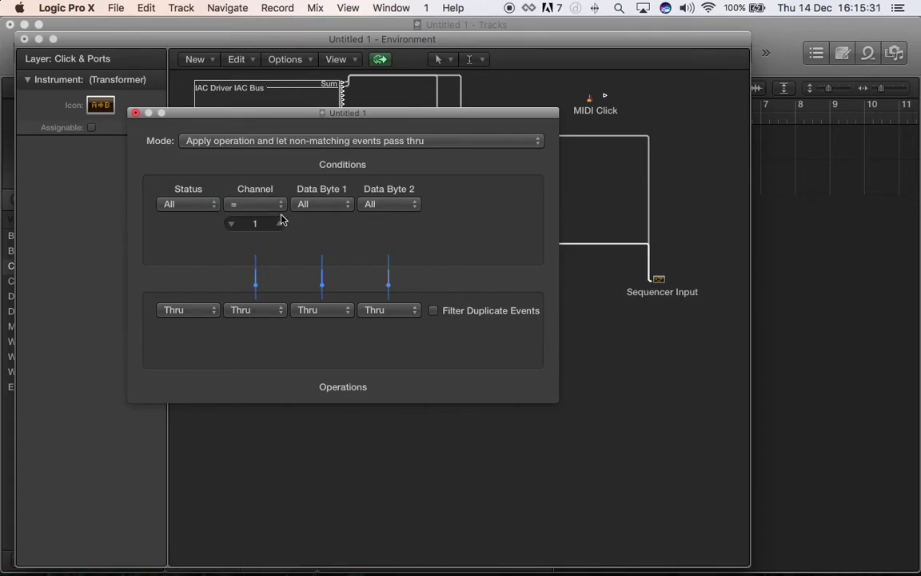
{"action": "left_click", "coordinate": [282, 309]}
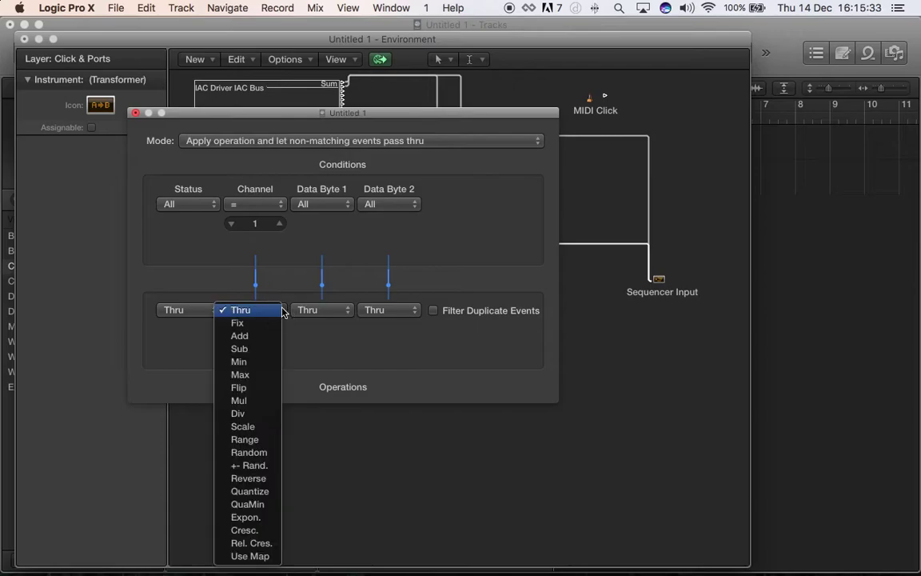
{"action": "left_click", "coordinate": [267, 325]}
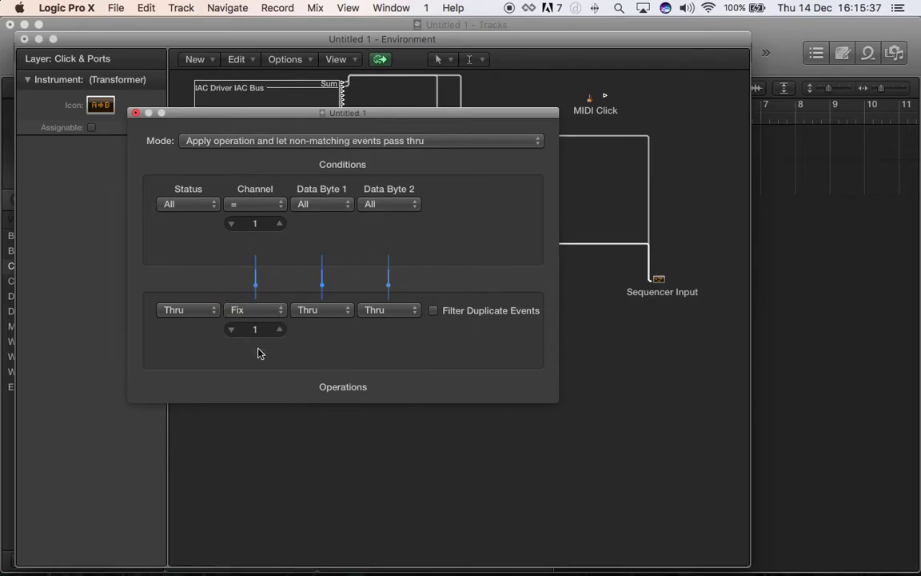
{"action": "left_click", "coordinate": [135, 112]}
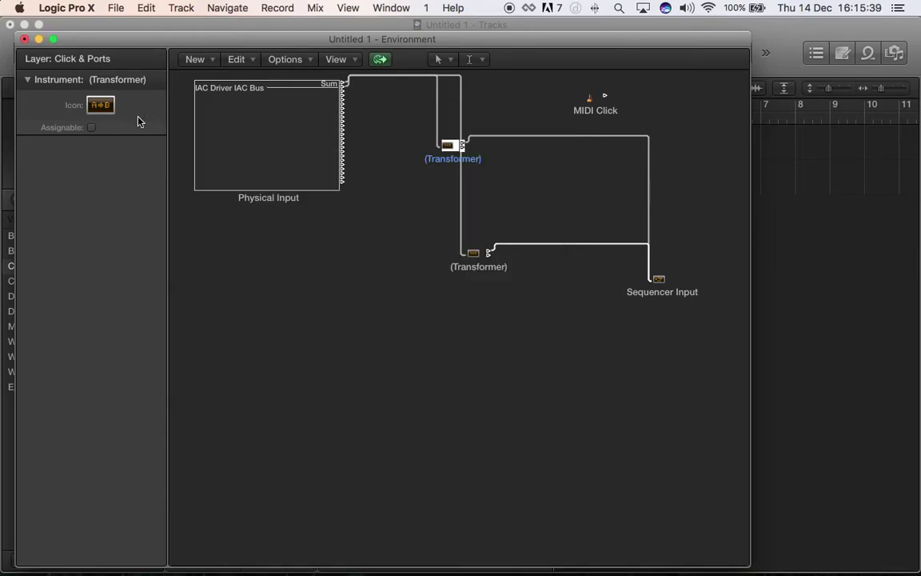
- Set the lower Transformer's Channel condition to = 2 and its operation to Fix 2
{"action": "double_click", "coordinate": [471, 253]}
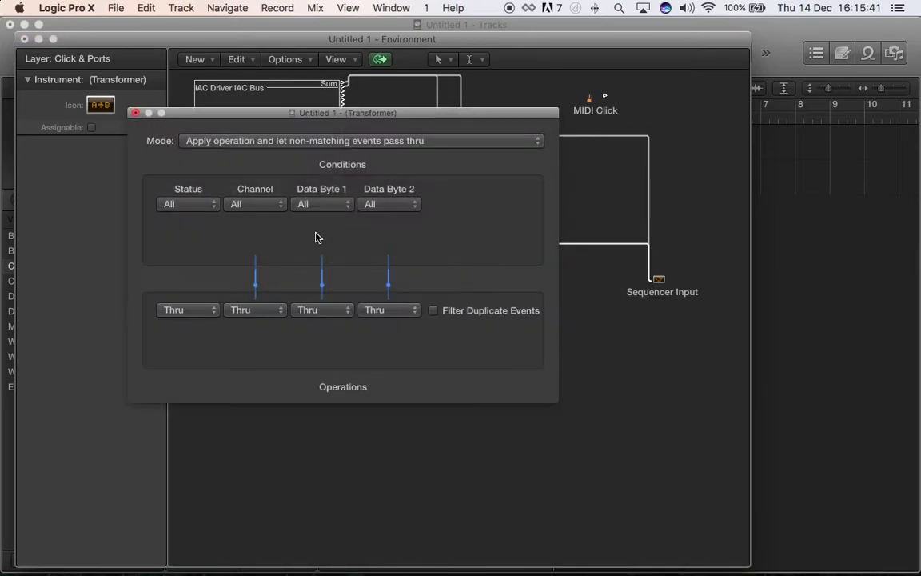
{"action": "left_click", "coordinate": [272, 205]}
{"action": "left_click", "coordinate": [265, 218]}
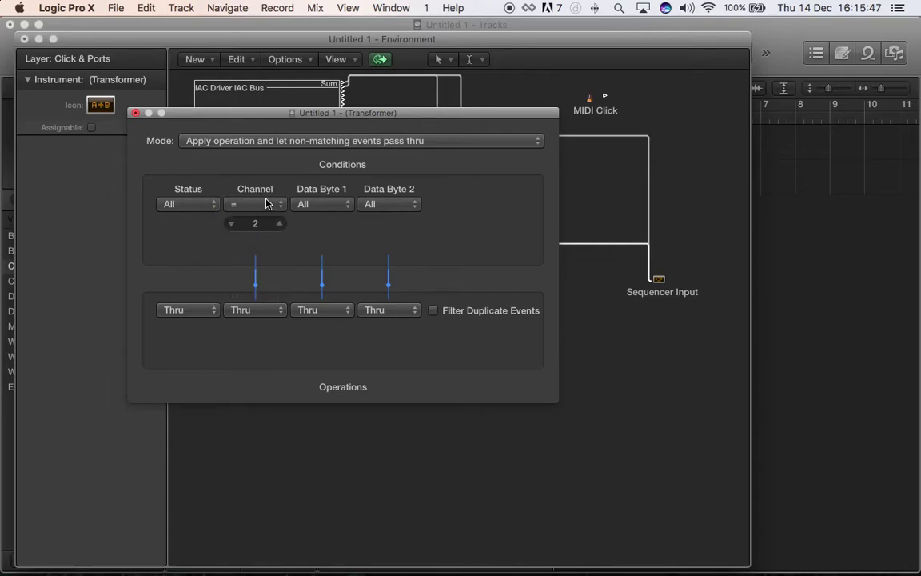
{"action": "left_click", "coordinate": [274, 311]}
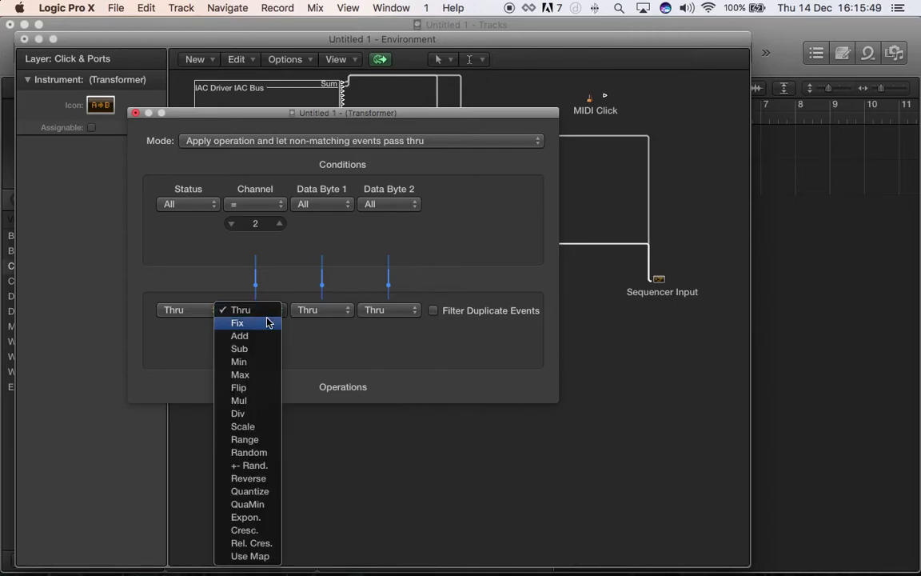
{"action": "left_click", "coordinate": [268, 322]}
{"action": "left_click", "coordinate": [280, 329]}
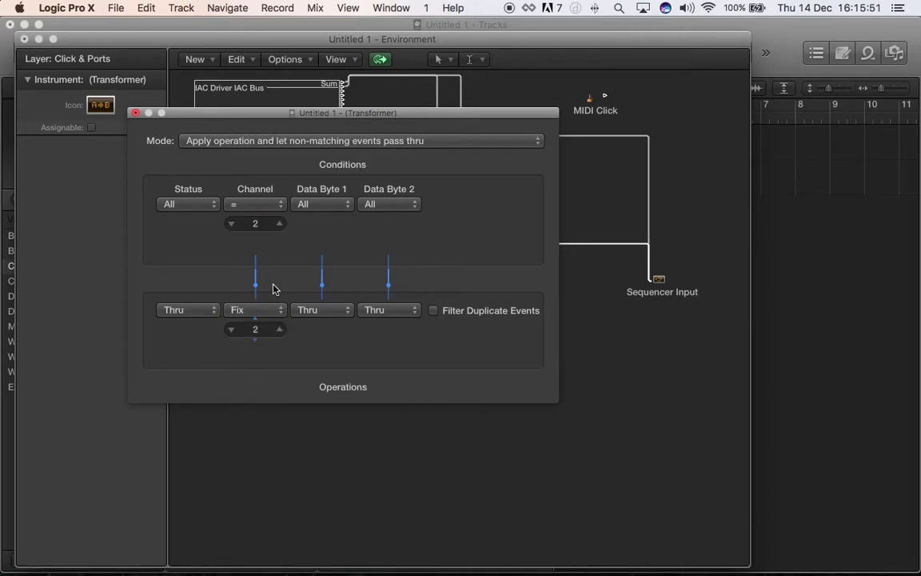
{"action": "left_click_drag", "start_coordinate": [227, 116], "coordinate": [173, 183]}
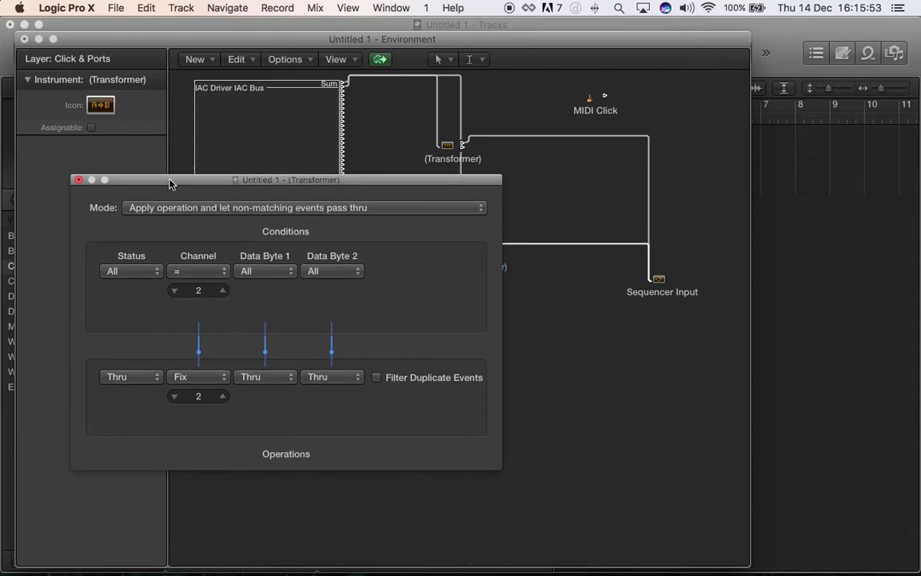
{"action": "left_click", "coordinate": [78, 181]}
- Reopen both Transformers to verify their channel 1 and channel 2 settings
{"action": "double_click", "coordinate": [448, 147]}
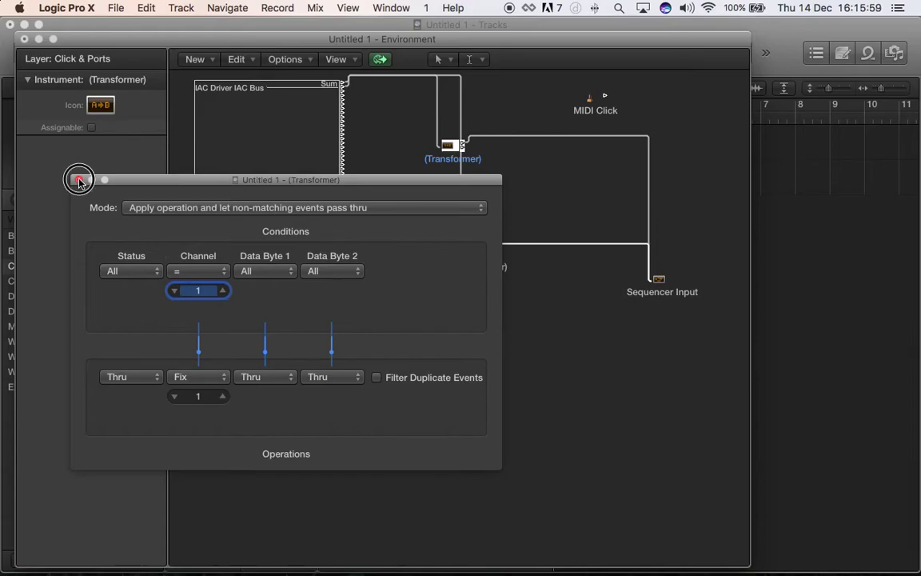
{"action": "left_click", "coordinate": [78, 180]}
{"action": "double_click", "coordinate": [473, 254]}
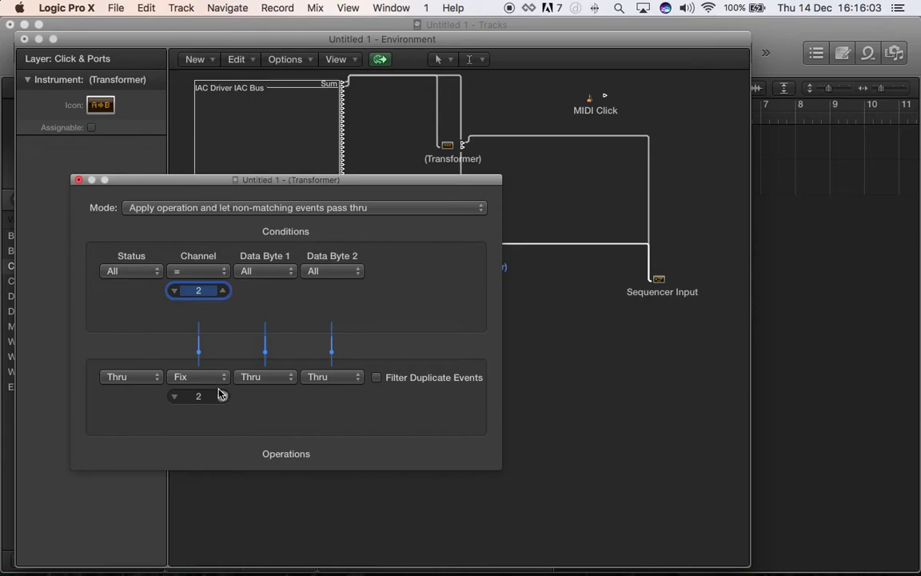
{"action": "left_click", "coordinate": [78, 180]}
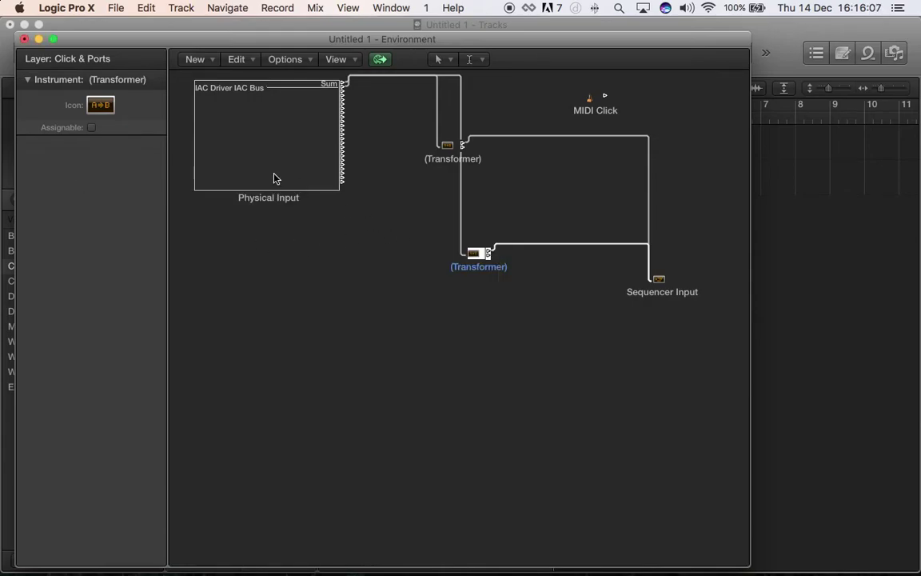
- Switch the Environment to the Mixer layer and keep the first piano on MIDI channel 1
{"action": "left_click", "coordinate": [101, 65]}
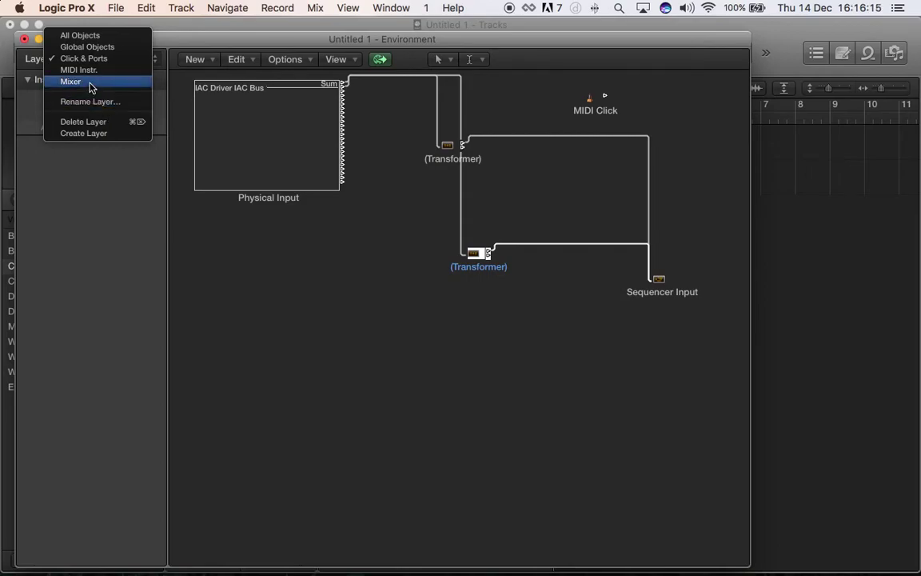
{"action": "left_click", "coordinate": [90, 88]}
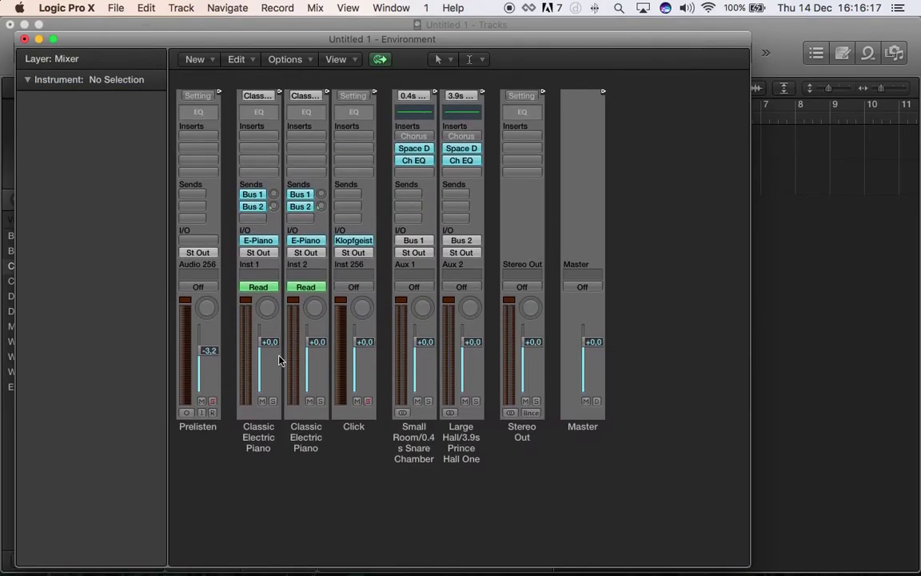
{"action": "left_click", "coordinate": [266, 308]}
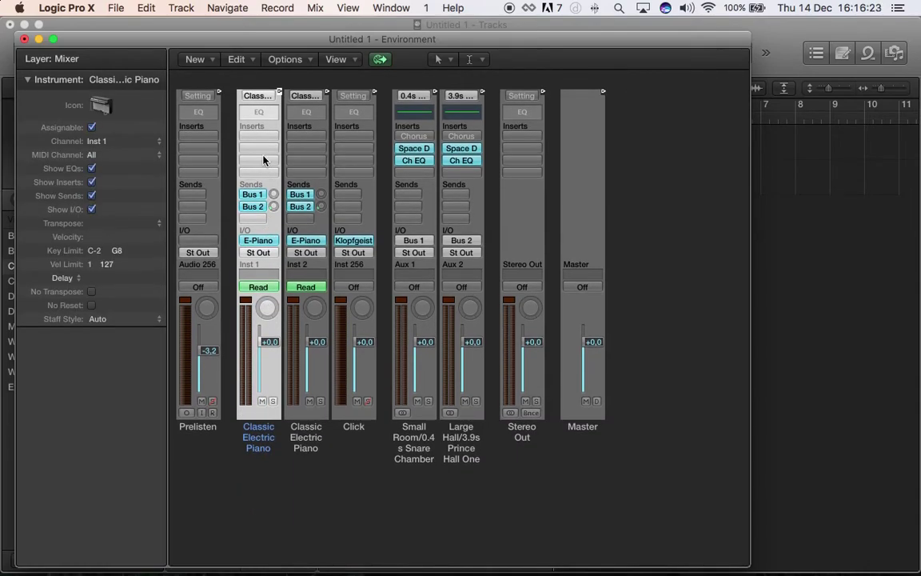
{"action": "left_click", "coordinate": [157, 157]}
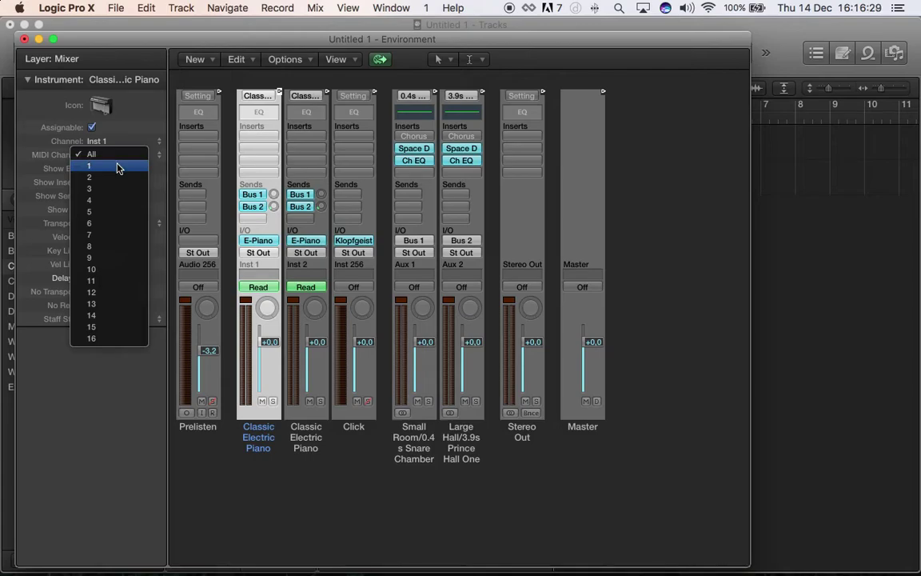
{"action": "key", "text": "Escape"}
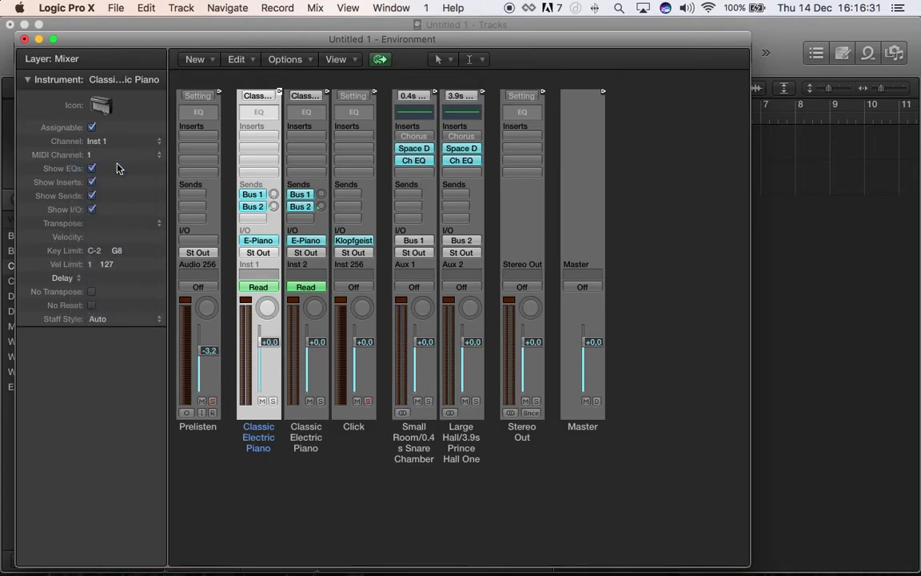
- Set the second Classic Electric Piano to MIDI channel 2 and close the Environment
{"action": "left_click", "coordinate": [306, 438]}
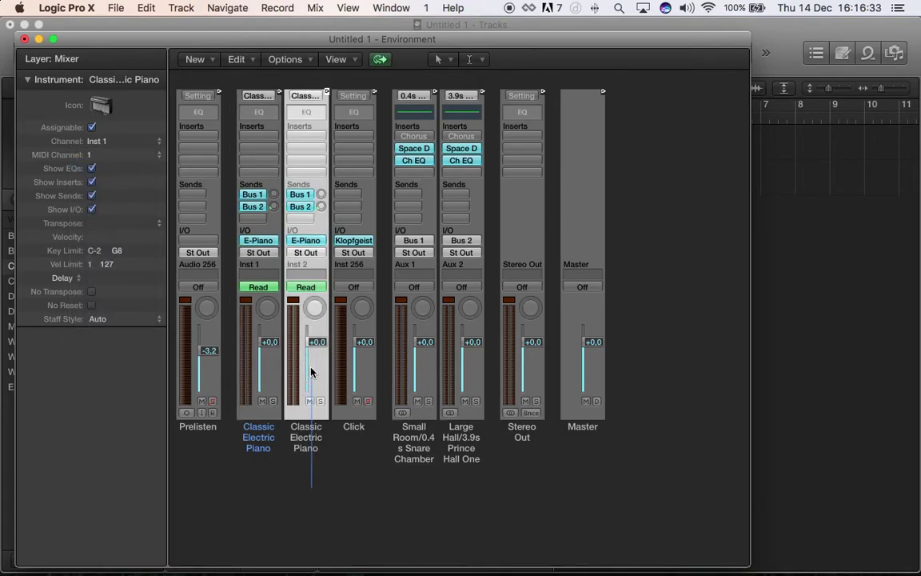
{"action": "left_click", "coordinate": [159, 156]}
{"action": "left_click", "coordinate": [123, 176]}
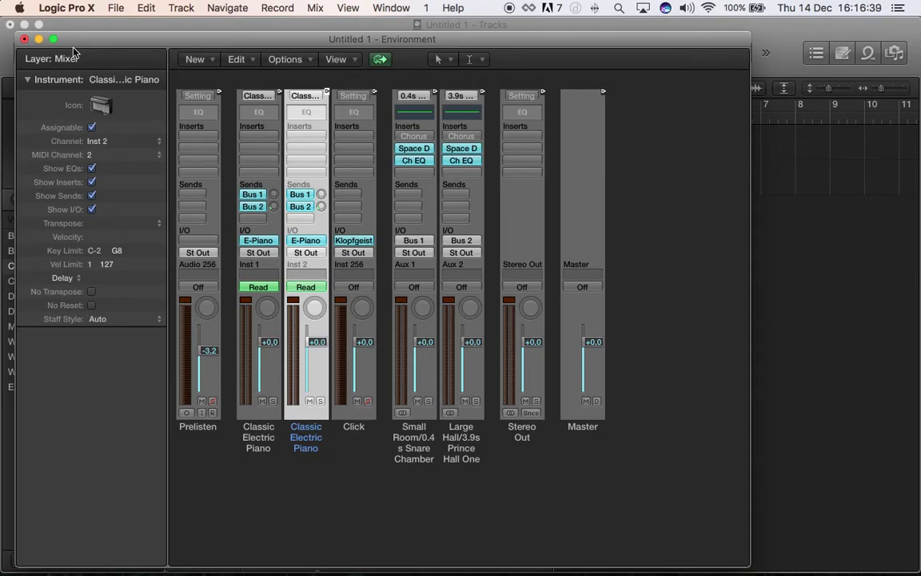
{"action": "left_click", "coordinate": [24, 38]}
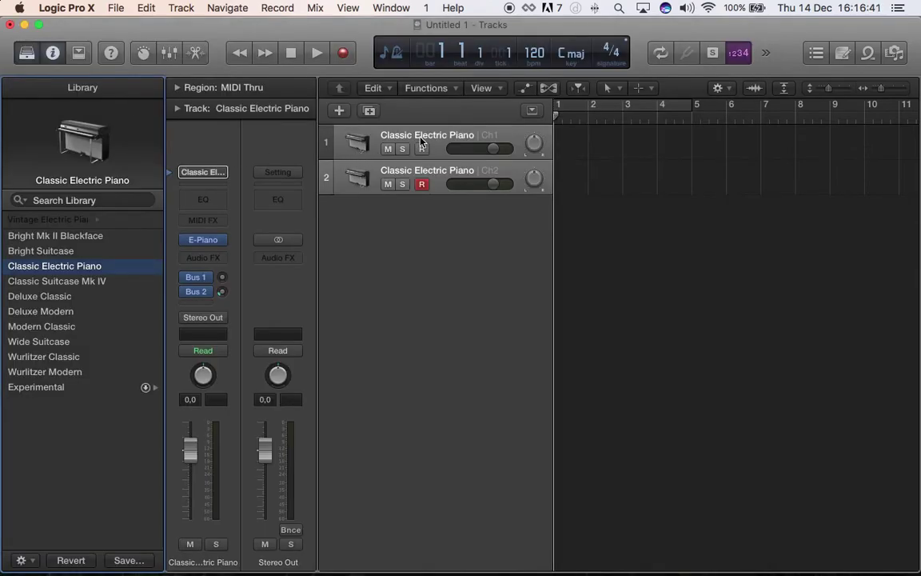
- Load the Deluxe Classic patch on track 2 and record-arm the Classic Electric Piano track
{"action": "left_click", "coordinate": [448, 177]}
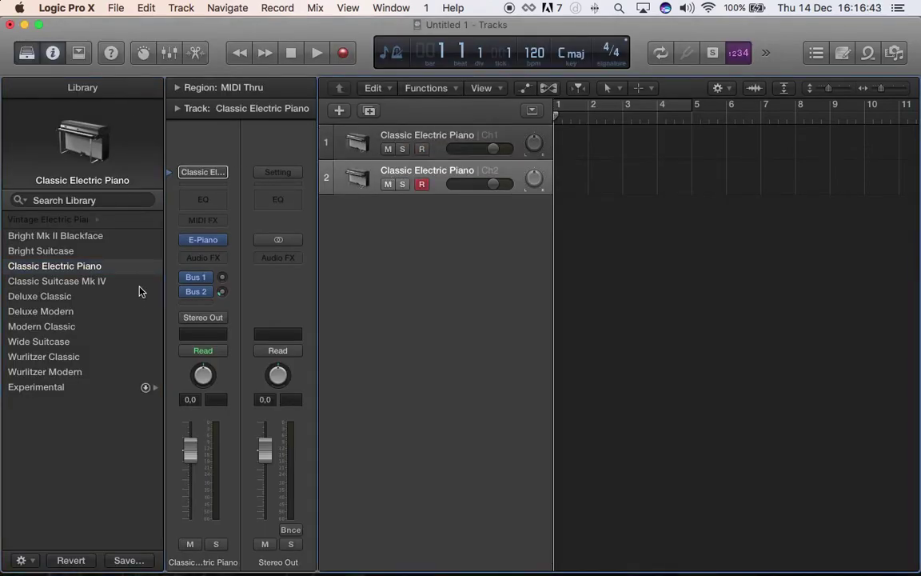
{"action": "left_click", "coordinate": [58, 297]}
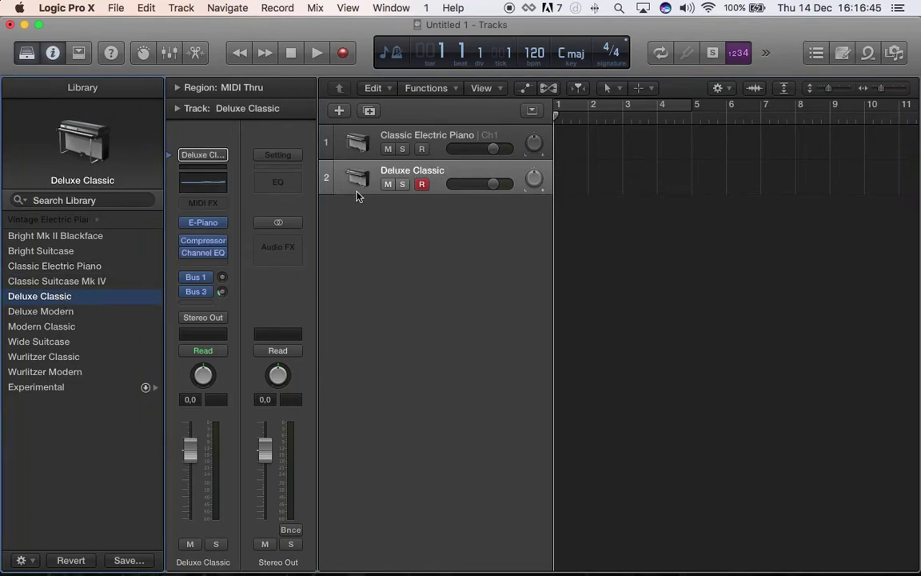
{"action": "left_click", "coordinate": [421, 151]}
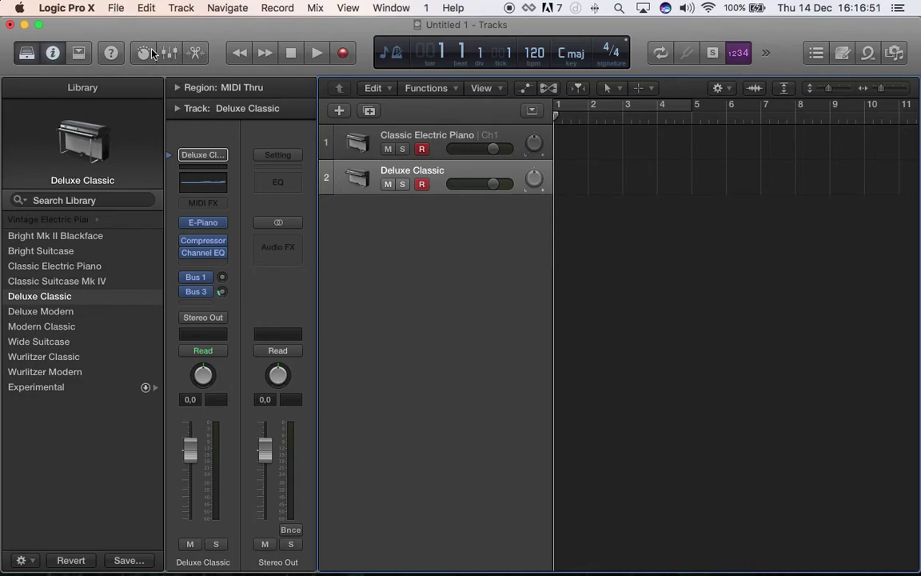
{"action": "left_click", "coordinate": [114, 7]}
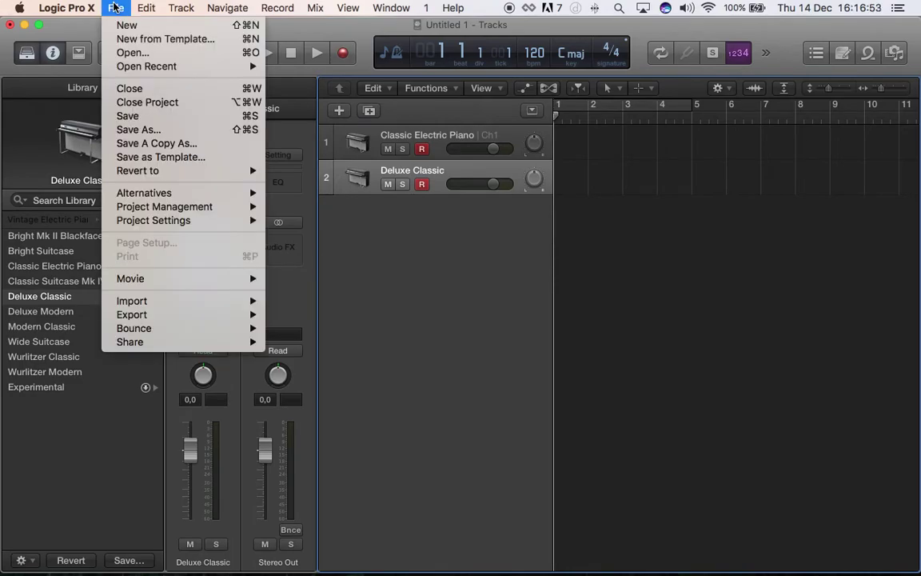
{"action": "mouse_move", "coordinate": [167, 220]}
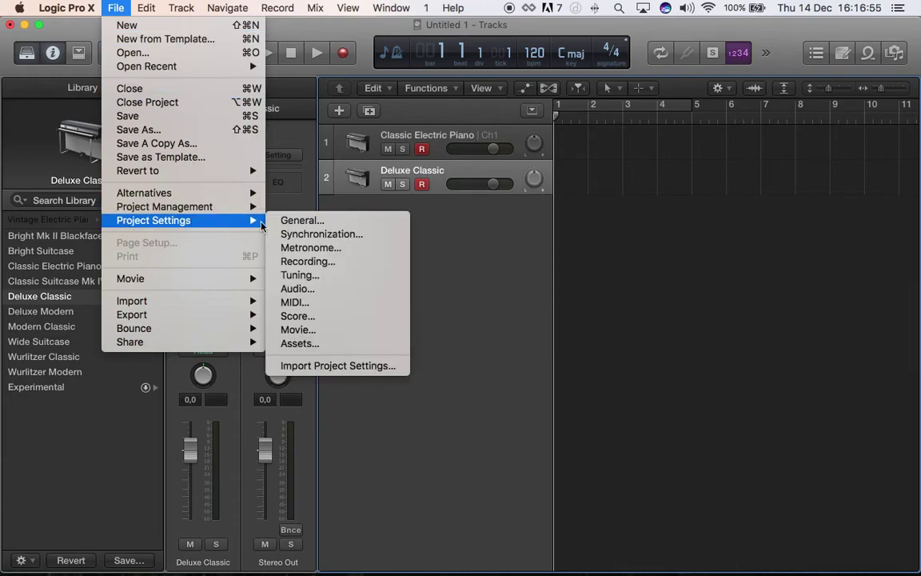
{"action": "left_click", "coordinate": [308, 262]}
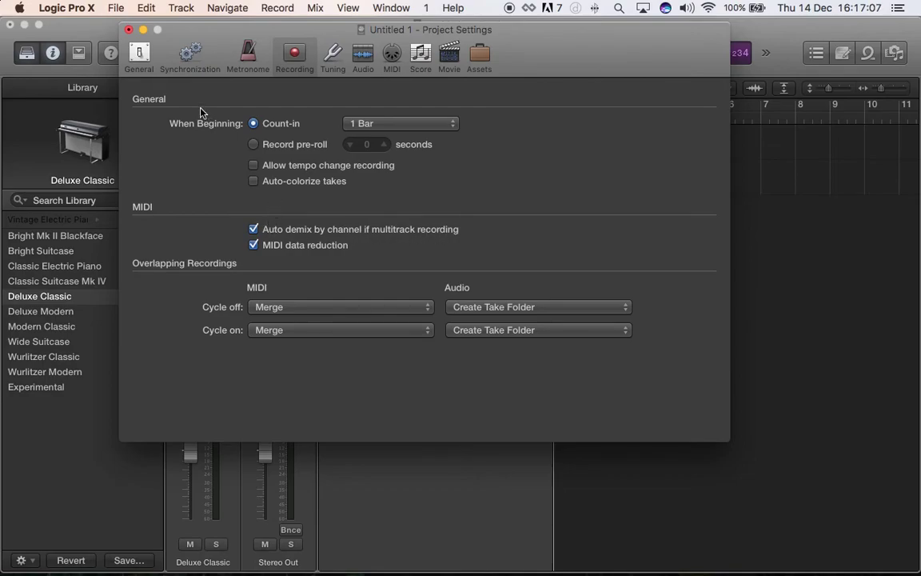
{"action": "left_click", "coordinate": [128, 29]}
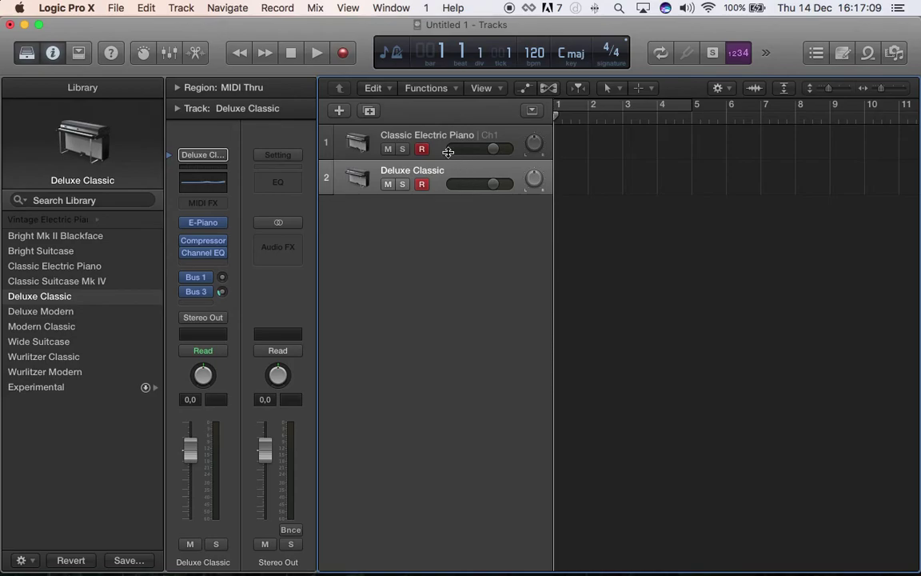
{"action": "left_click", "coordinate": [398, 133]}
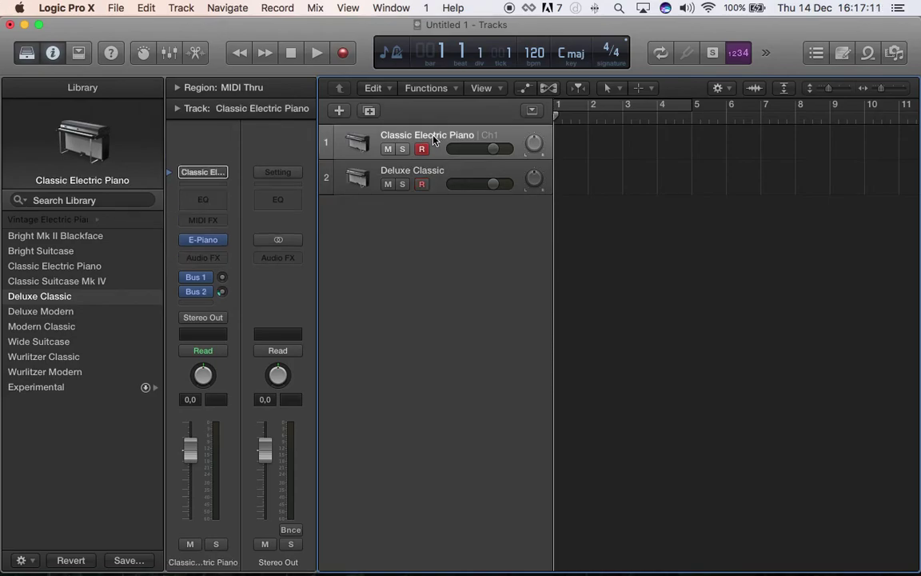
{"action": "left_click", "coordinate": [430, 169]}
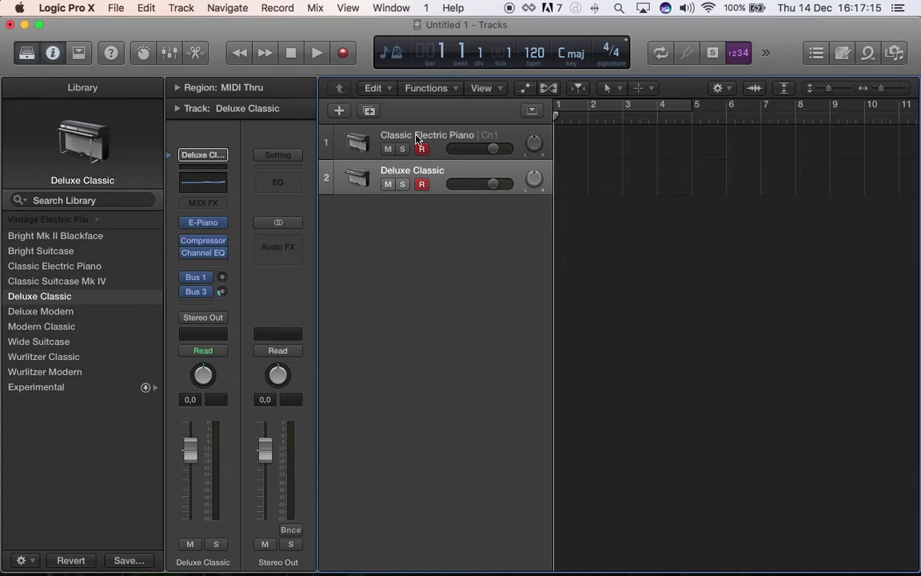
{"action": "left_click", "coordinate": [416, 140]}
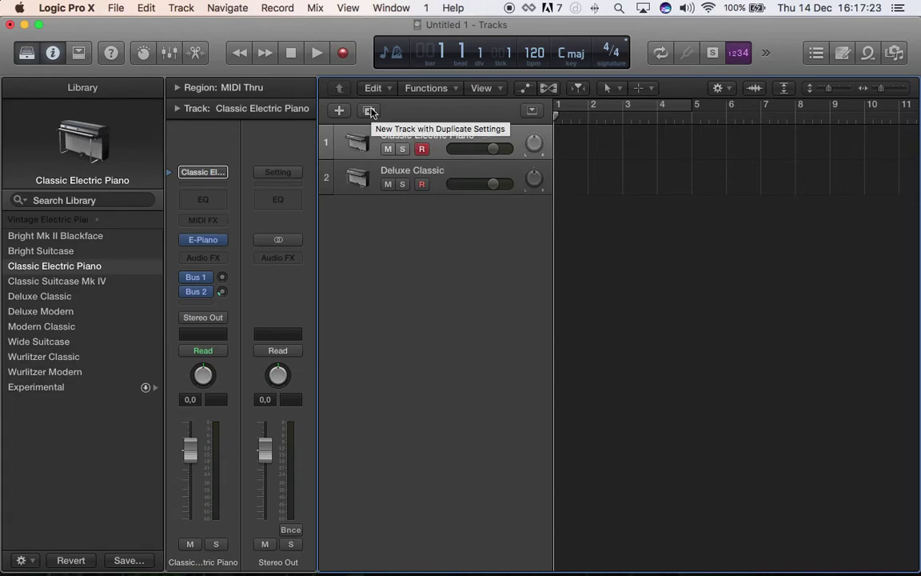
{"action": "key", "text": "ctrl+Right"}
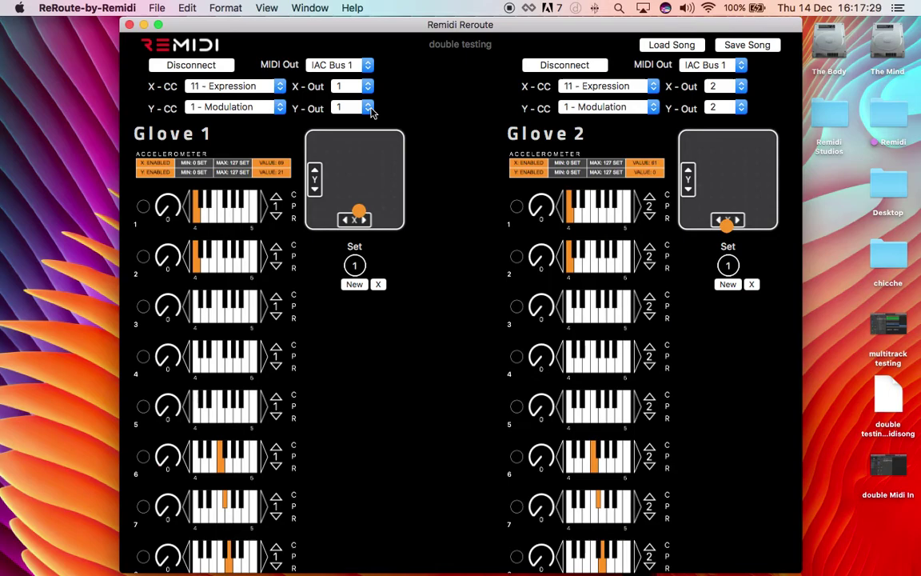
{"action": "key", "text": "ctrl+Left"}
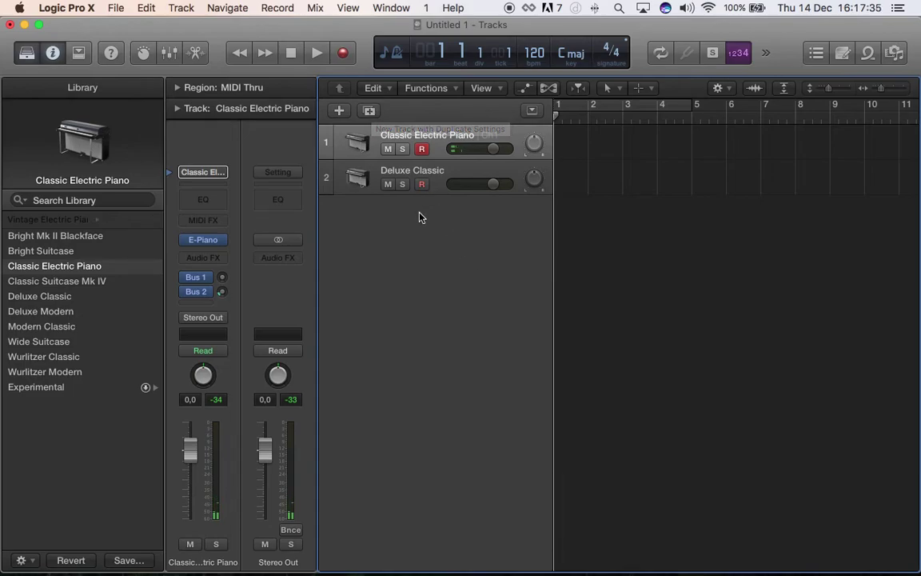
{"action": "key", "text": "ctrl+Right"}
{"action": "key", "text": "ctrl+Left"}
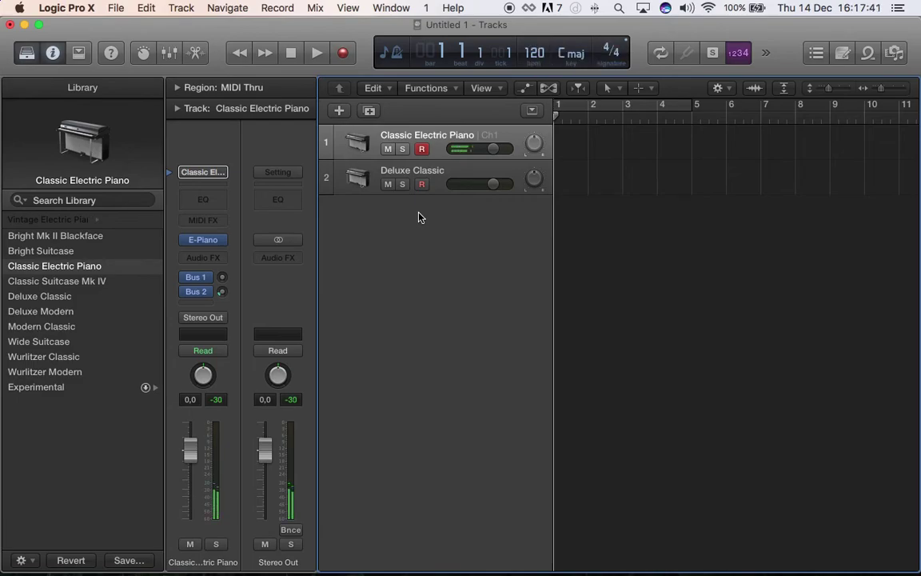
{"action": "left_click", "coordinate": [382, 179]}
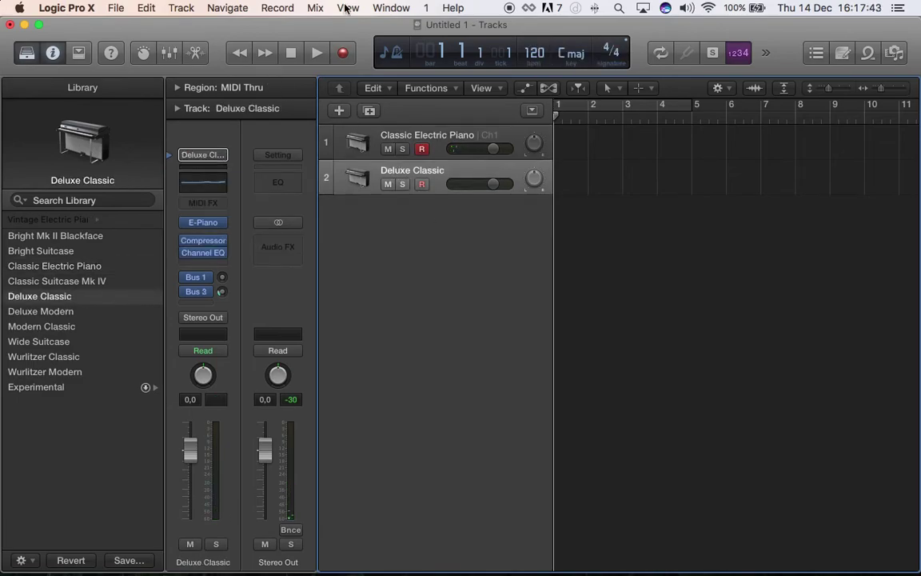
- In the MIDI Environment, set Deluxe Classic to MIDI channel 2, keeping Classic Electric Piano on 1
{"action": "left_click", "coordinate": [392, 8]}
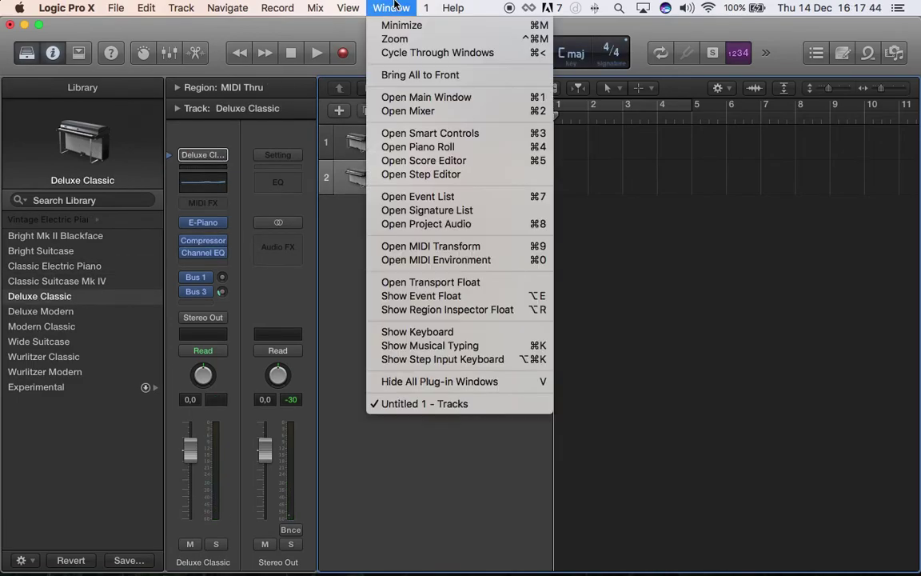
{"action": "left_click", "coordinate": [453, 262]}
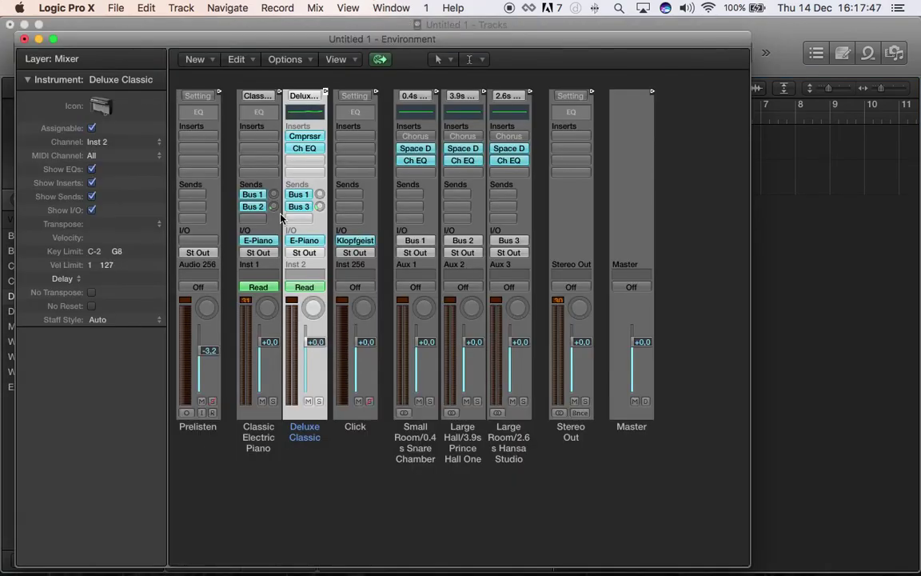
{"action": "left_click", "coordinate": [128, 155]}
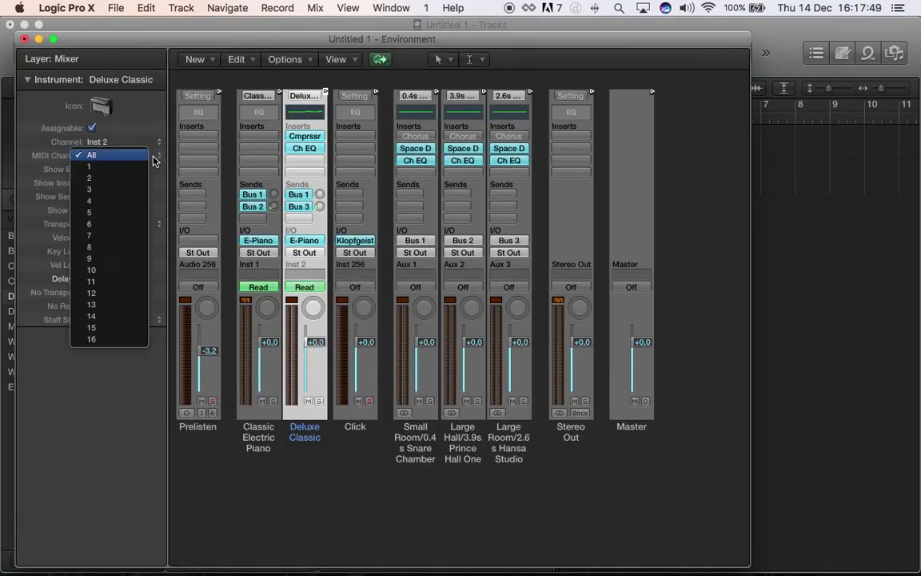
{"action": "left_click", "coordinate": [158, 186]}
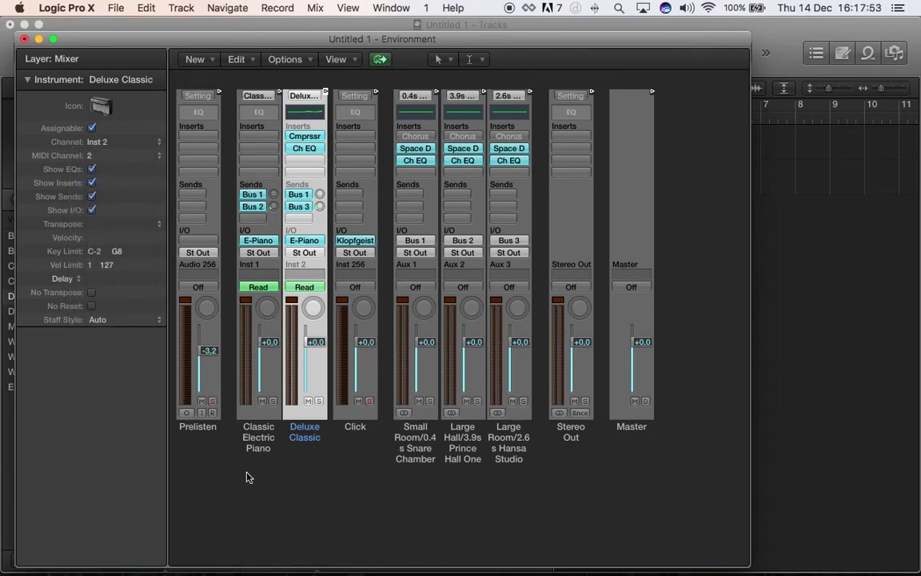
{"action": "left_click", "coordinate": [248, 444]}
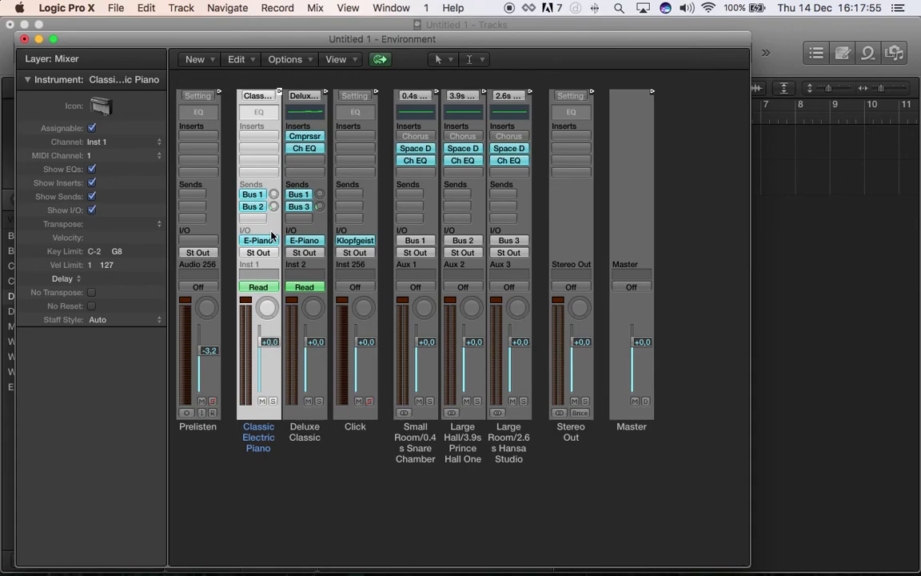
{"action": "left_click", "coordinate": [304, 436]}
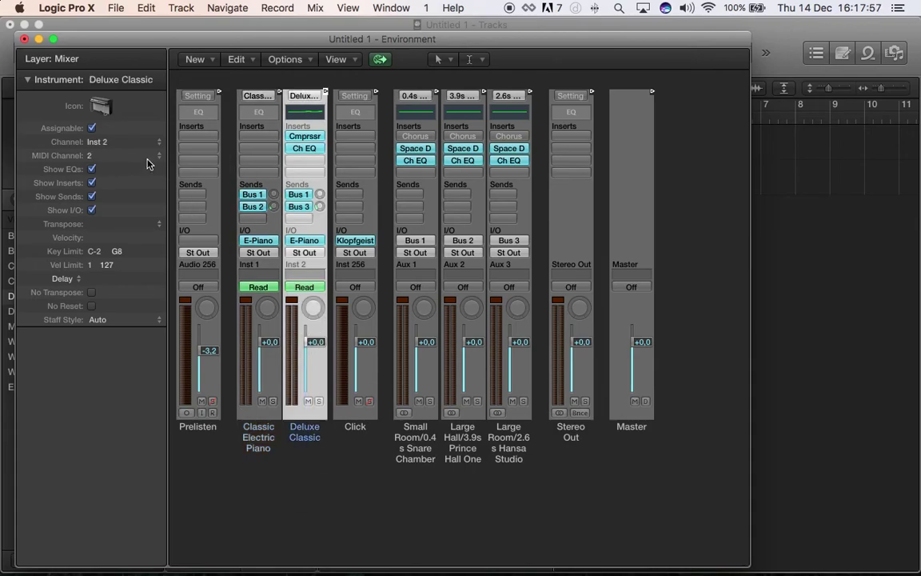
{"action": "left_click", "coordinate": [24, 38]}
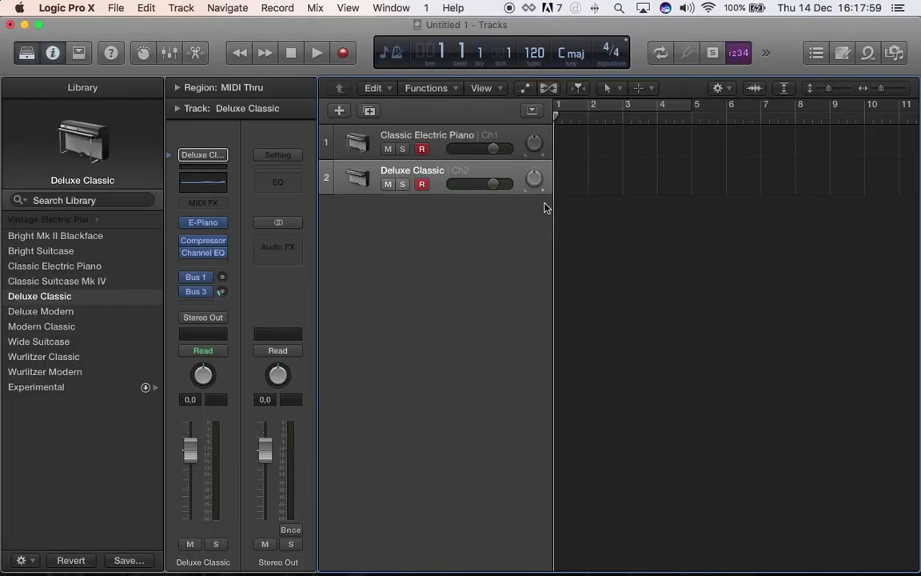
- Select the Classic Electric Piano track and test the gloves through ReRoute
{"action": "left_click", "coordinate": [448, 134]}
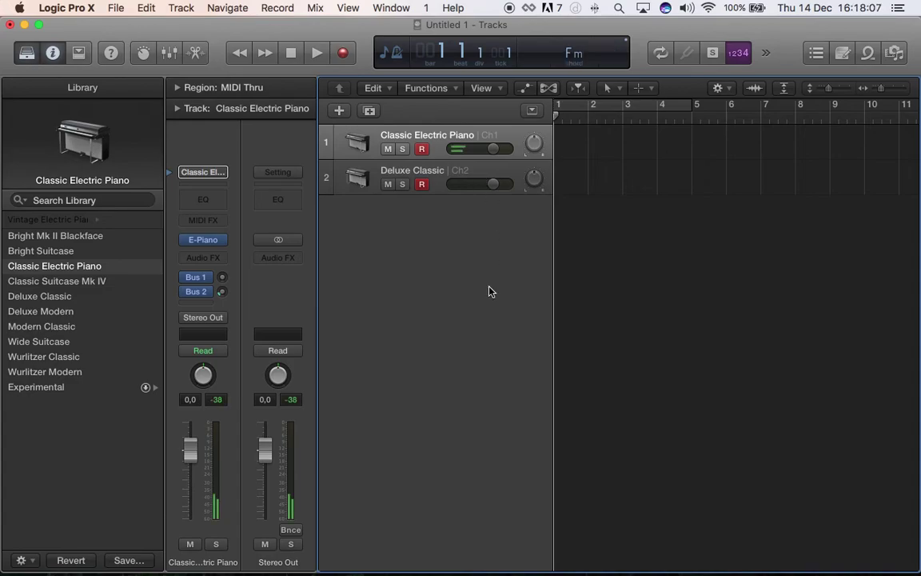
{"action": "key", "text": "super+Tab"}
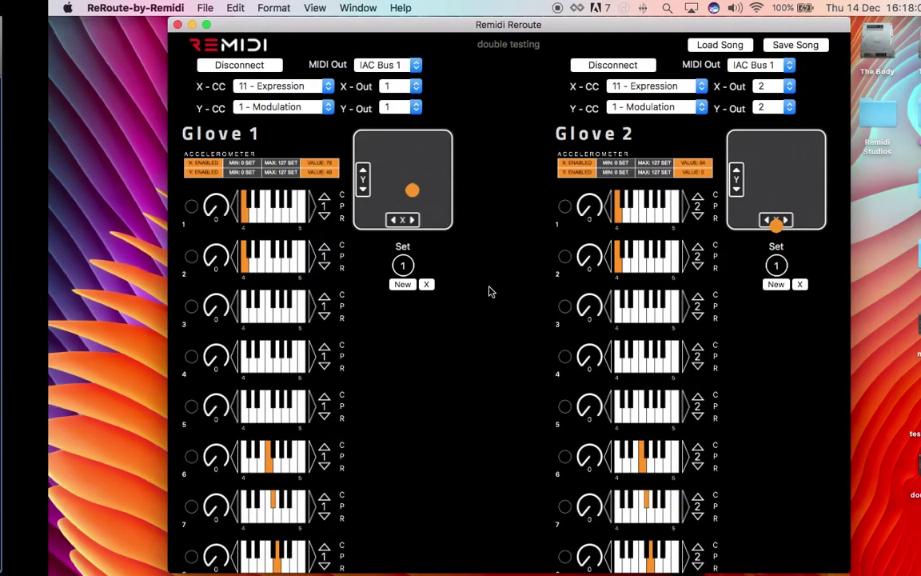
{"action": "key", "text": "super+Tab"}
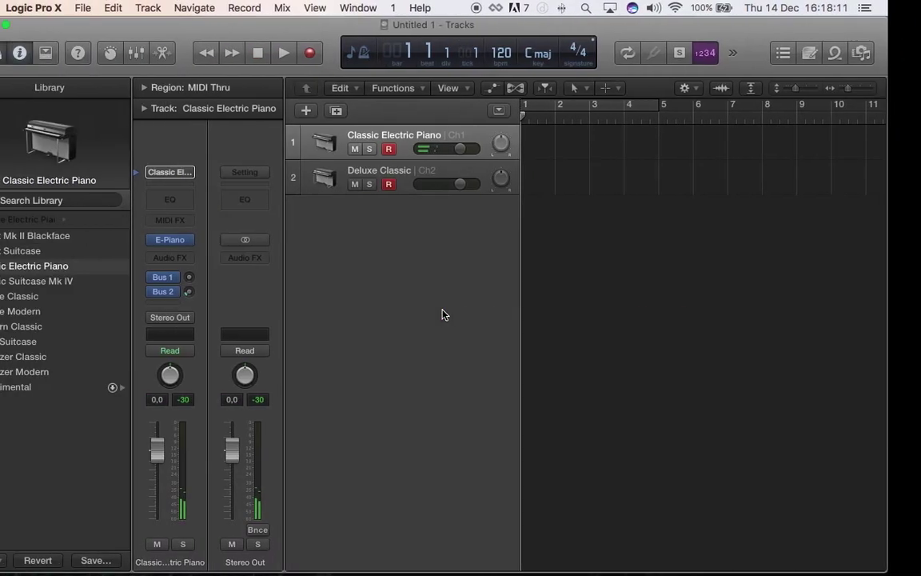
{"action": "key", "text": "super+Tab"}
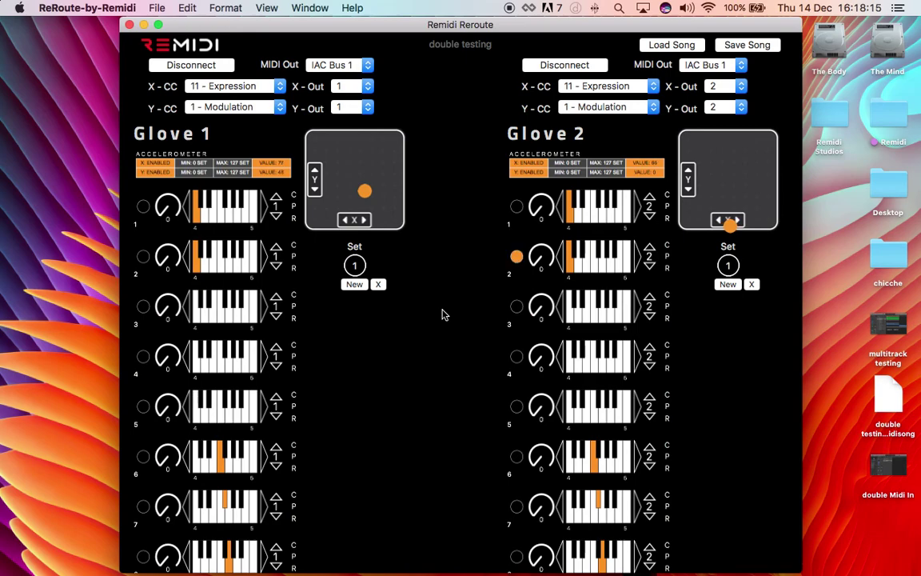
- Back in Logic, change track 2's patch from Deluxe Classic to Modern Classic
{"action": "key", "text": "super+Tab"}
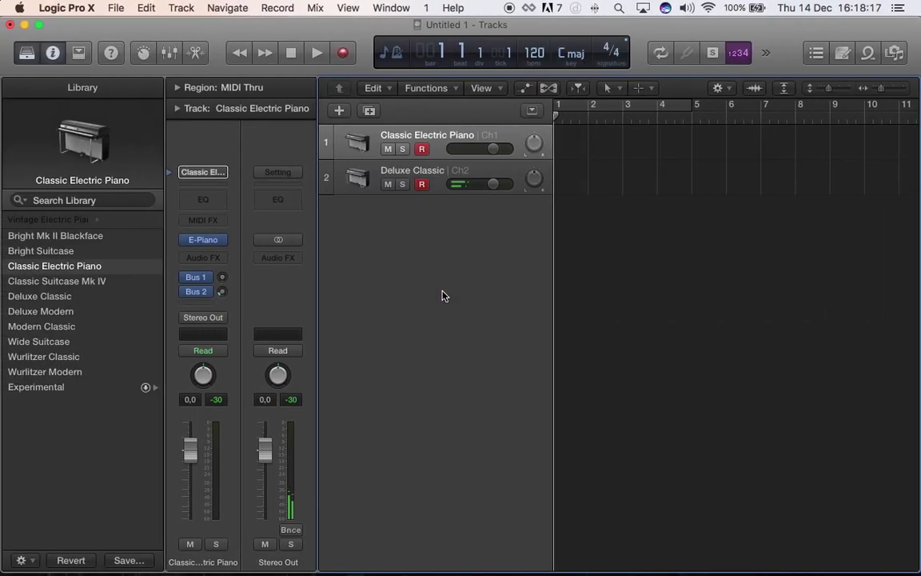
{"action": "left_click", "coordinate": [415, 173]}
{"action": "left_click", "coordinate": [78, 327]}
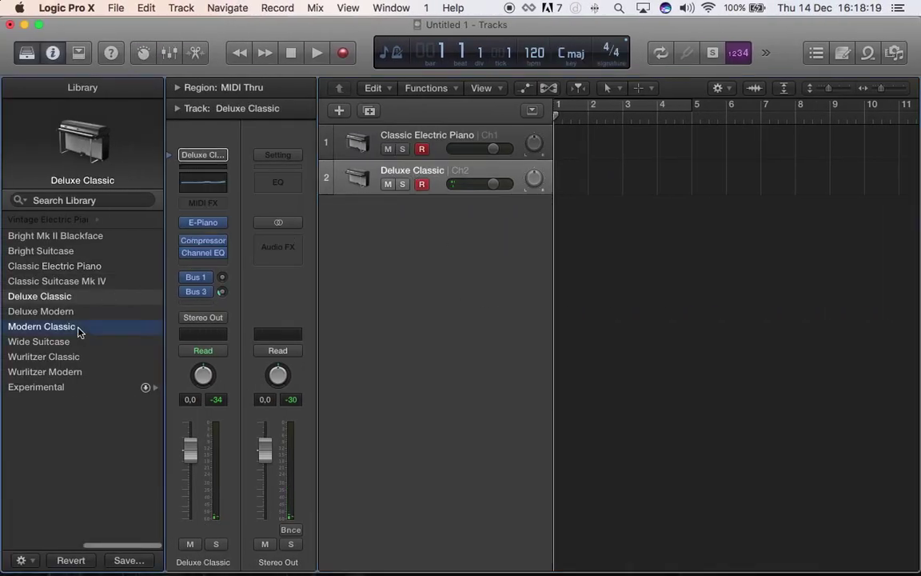